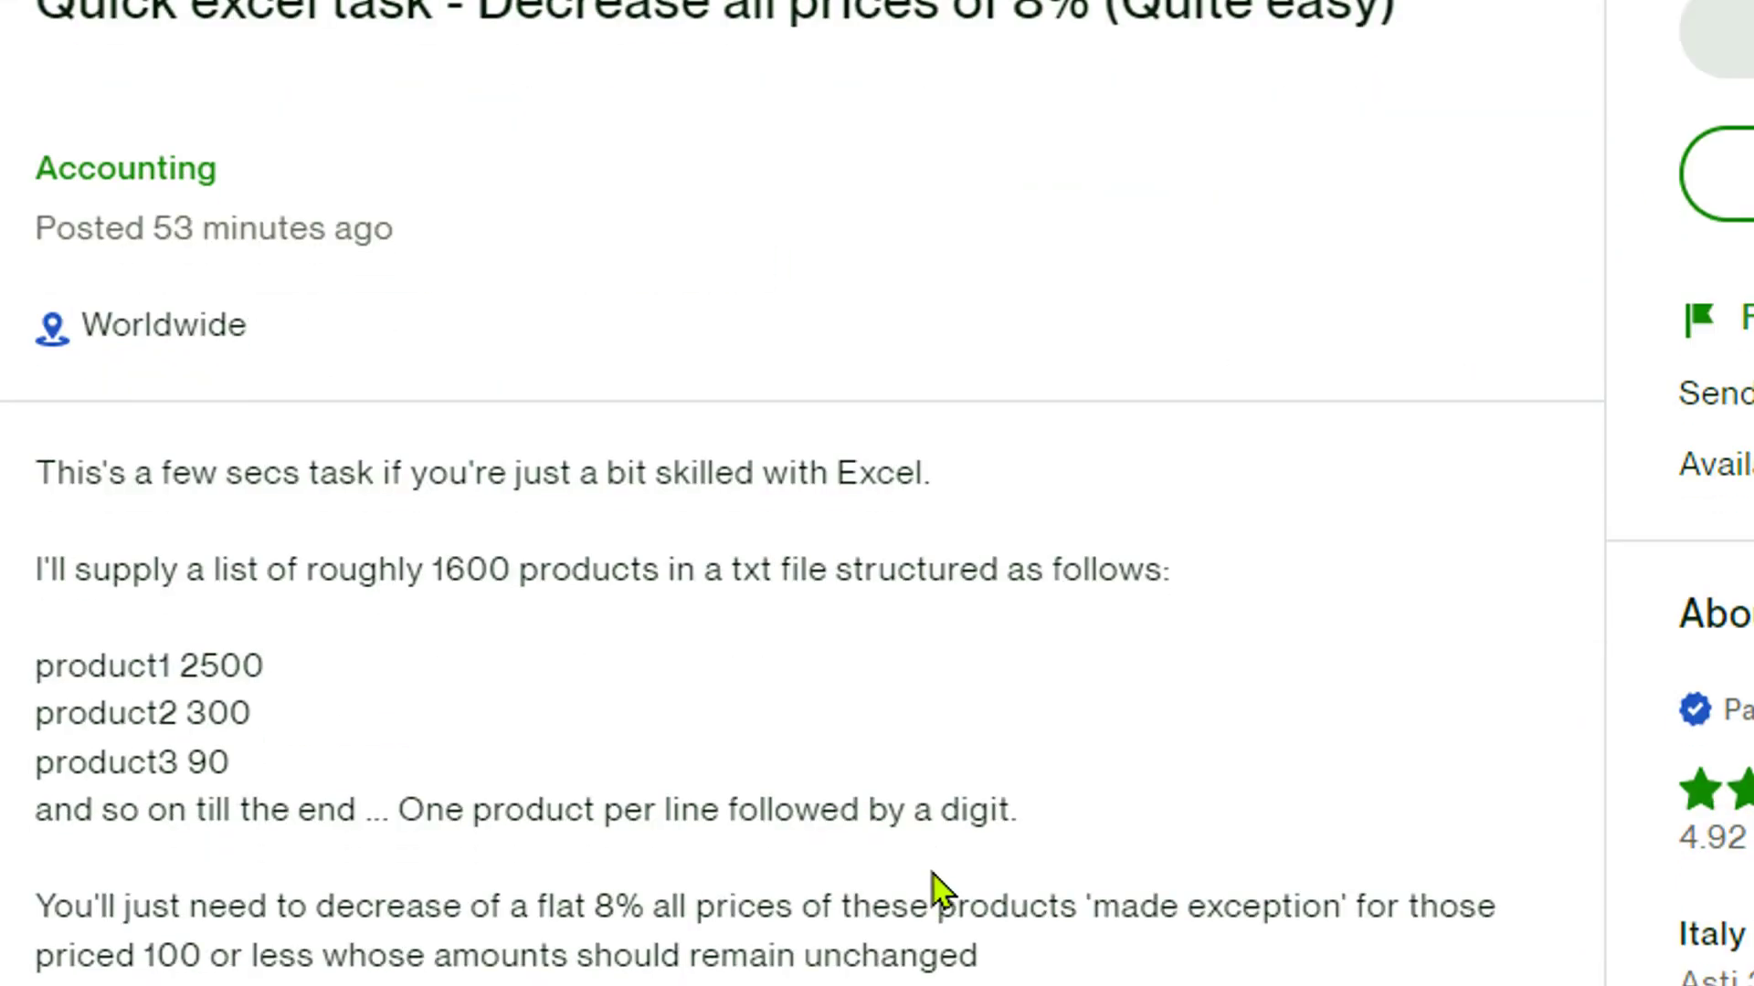
Read the job post's description of the product list format, the 8% price decrease and the exception for low-priced items
scroll(931, 886, "down", 3)
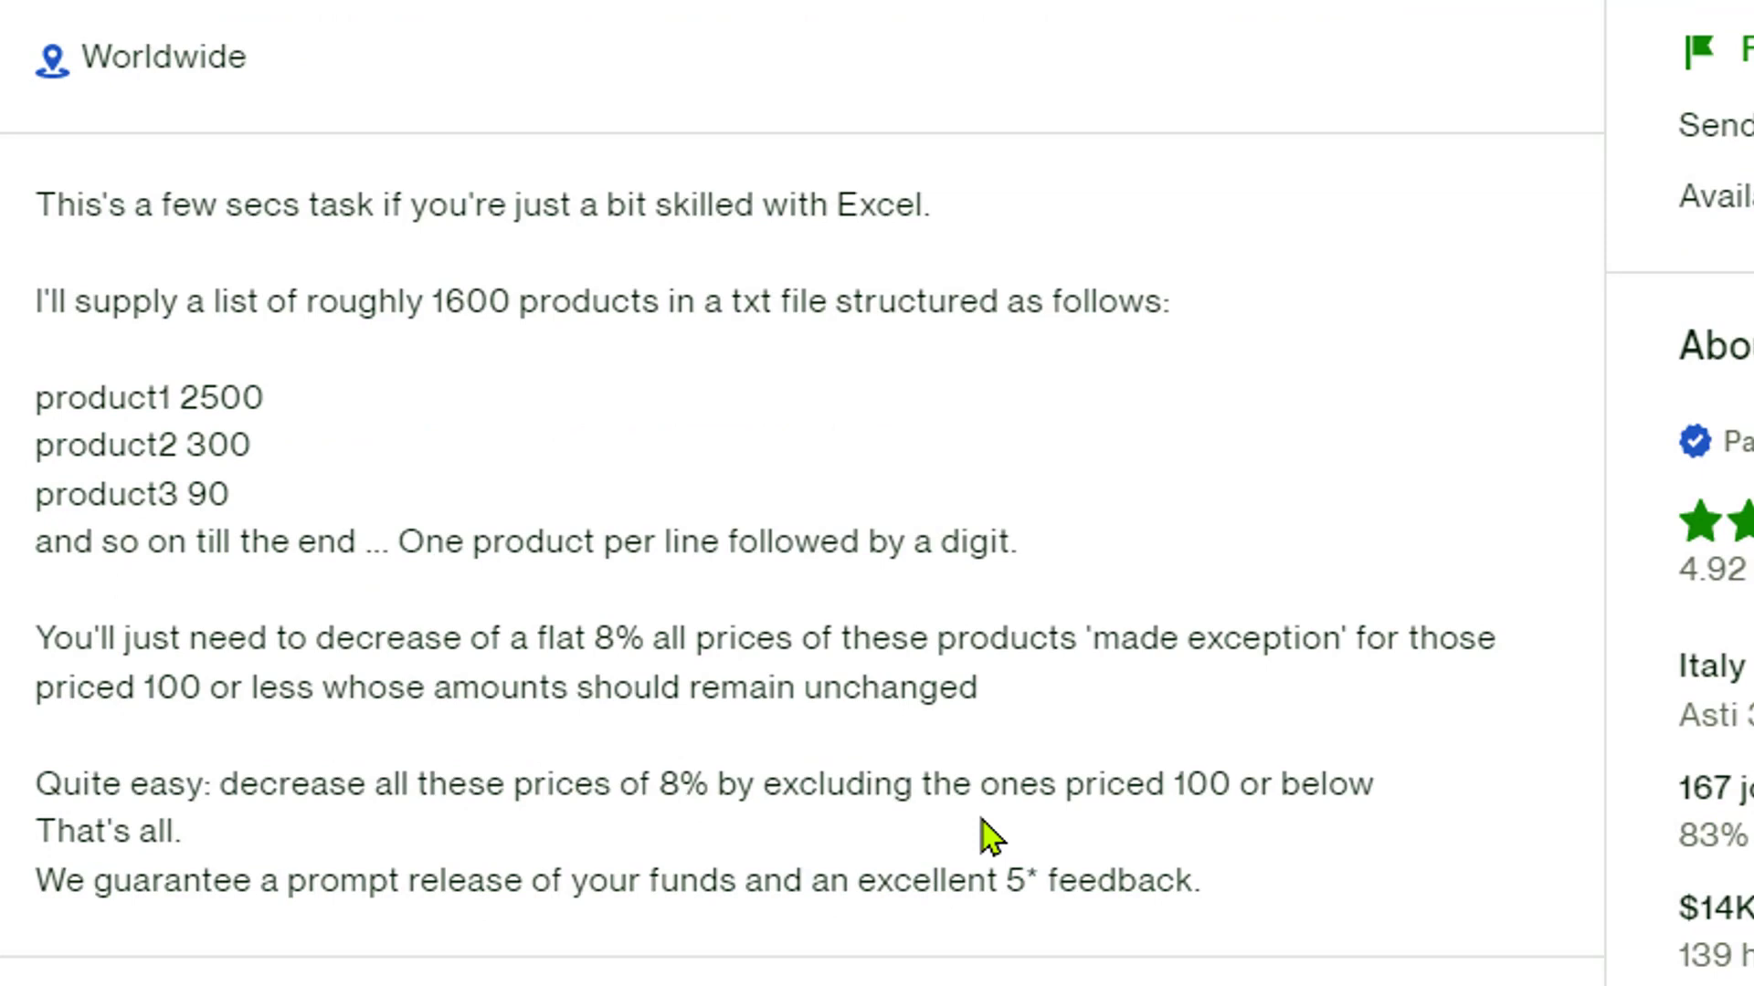
key("ctrl+2")
mouse_move(3, 230)
left_mouse_down()
mouse_move(783, 485)
mouse_move(1185, 545)
left_mouse_up()
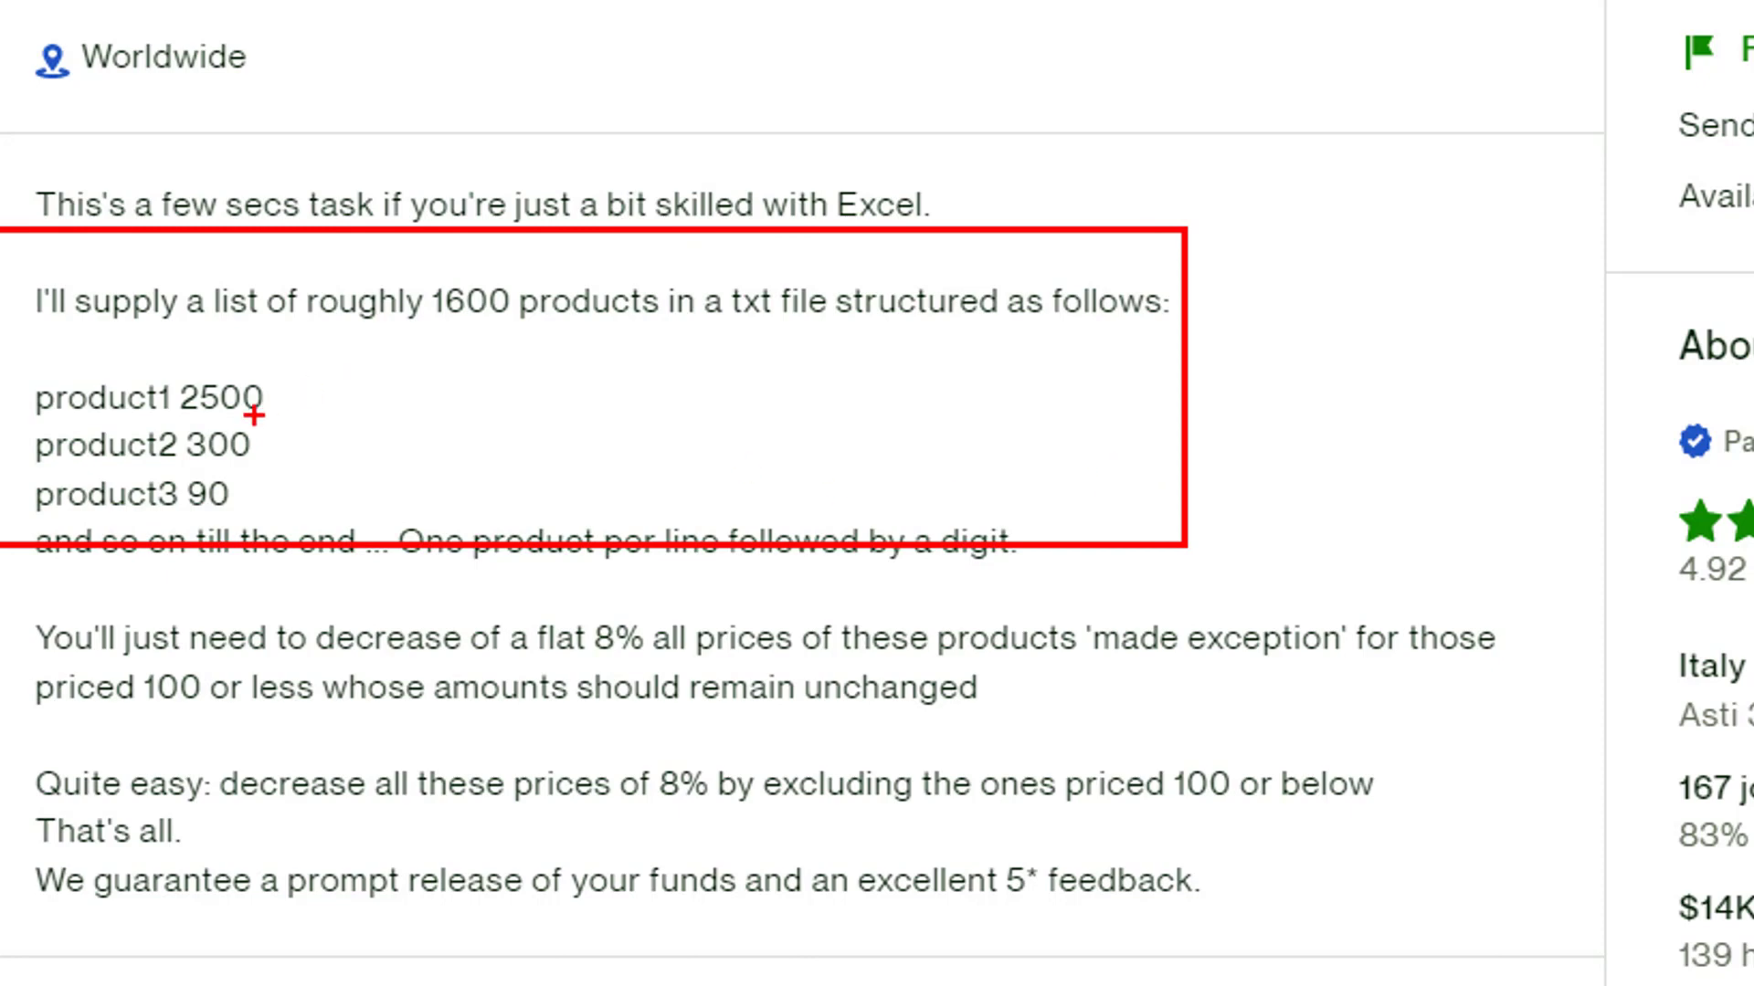
left_click_drag(254, 415, 410, 326)
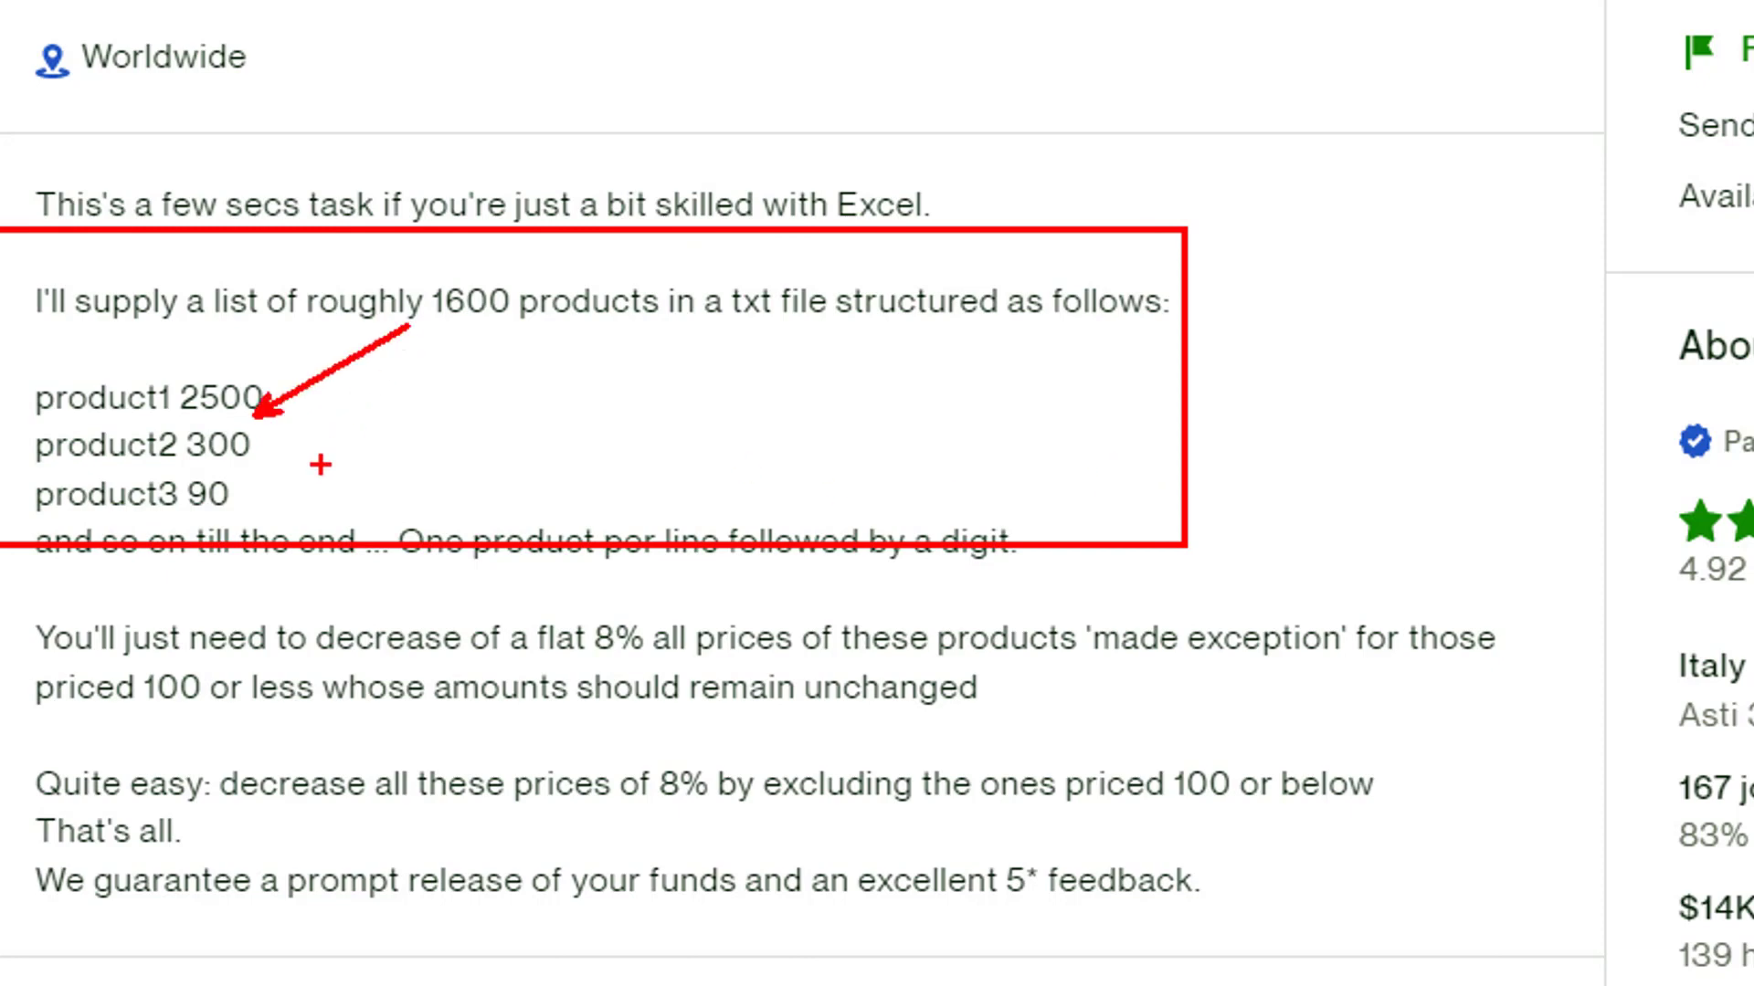
left_click_drag(162, 377, 325, 422)
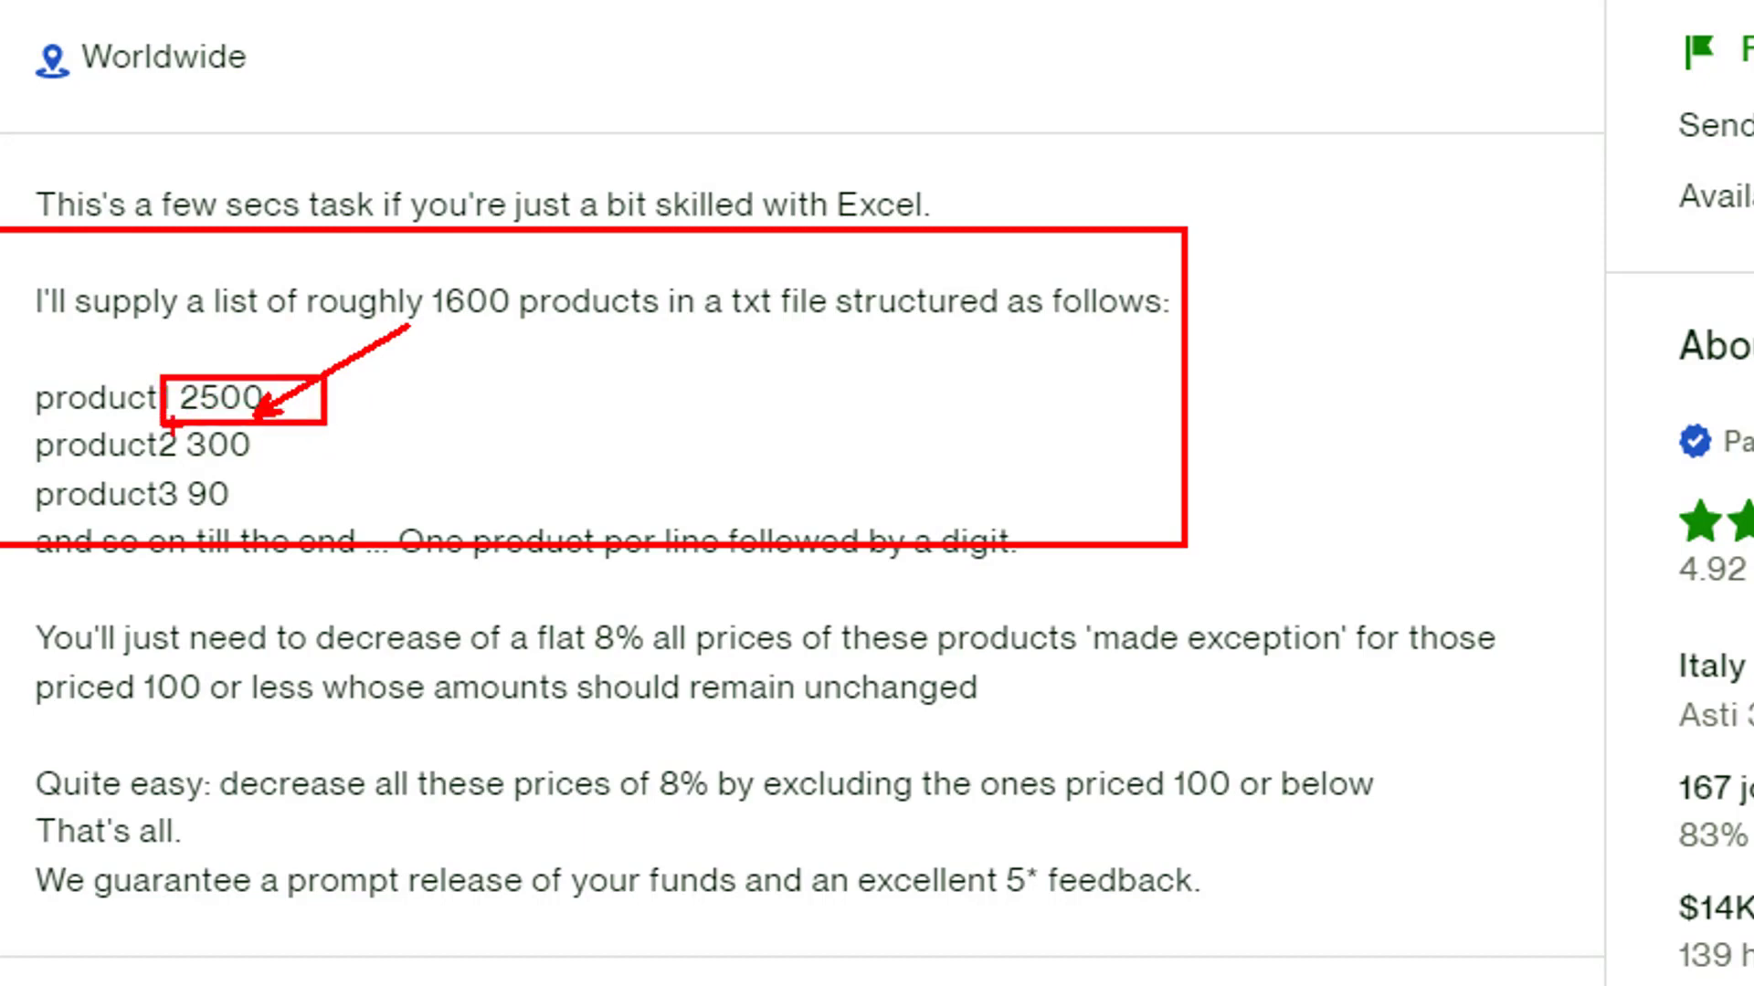
mouse_move(153, 418)
left_mouse_down()
mouse_move(269, 459)
mouse_move(276, 513)
left_mouse_up()
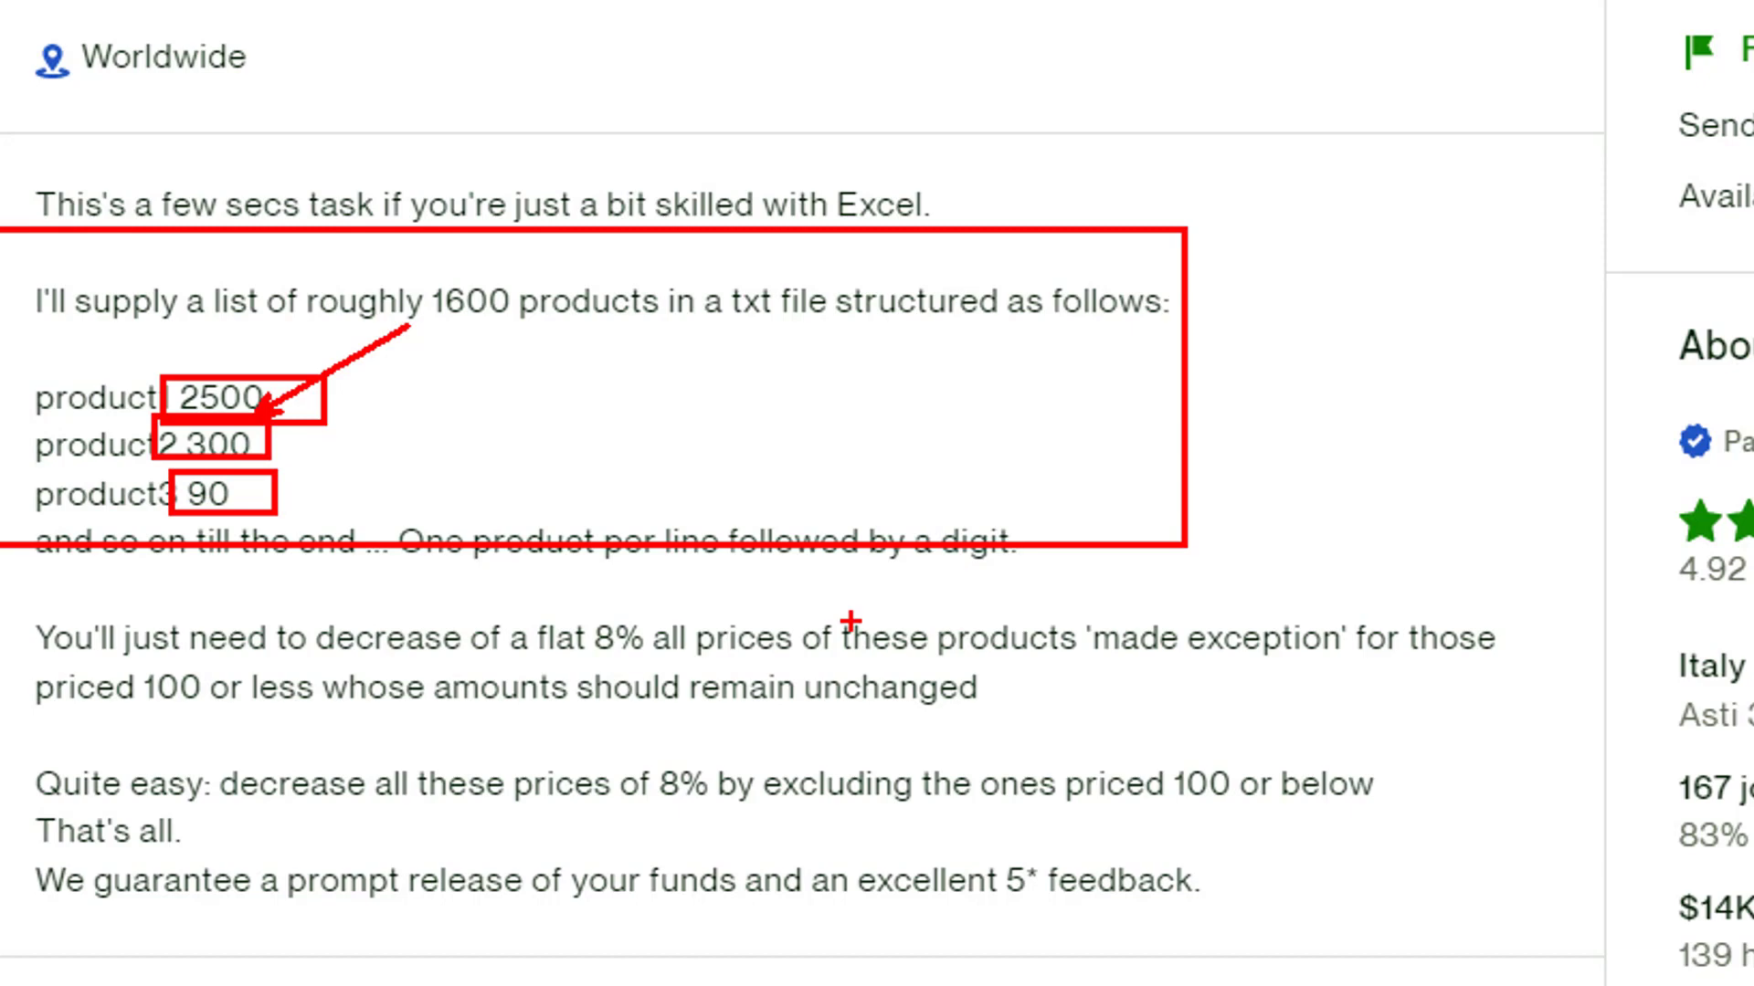
key("e")
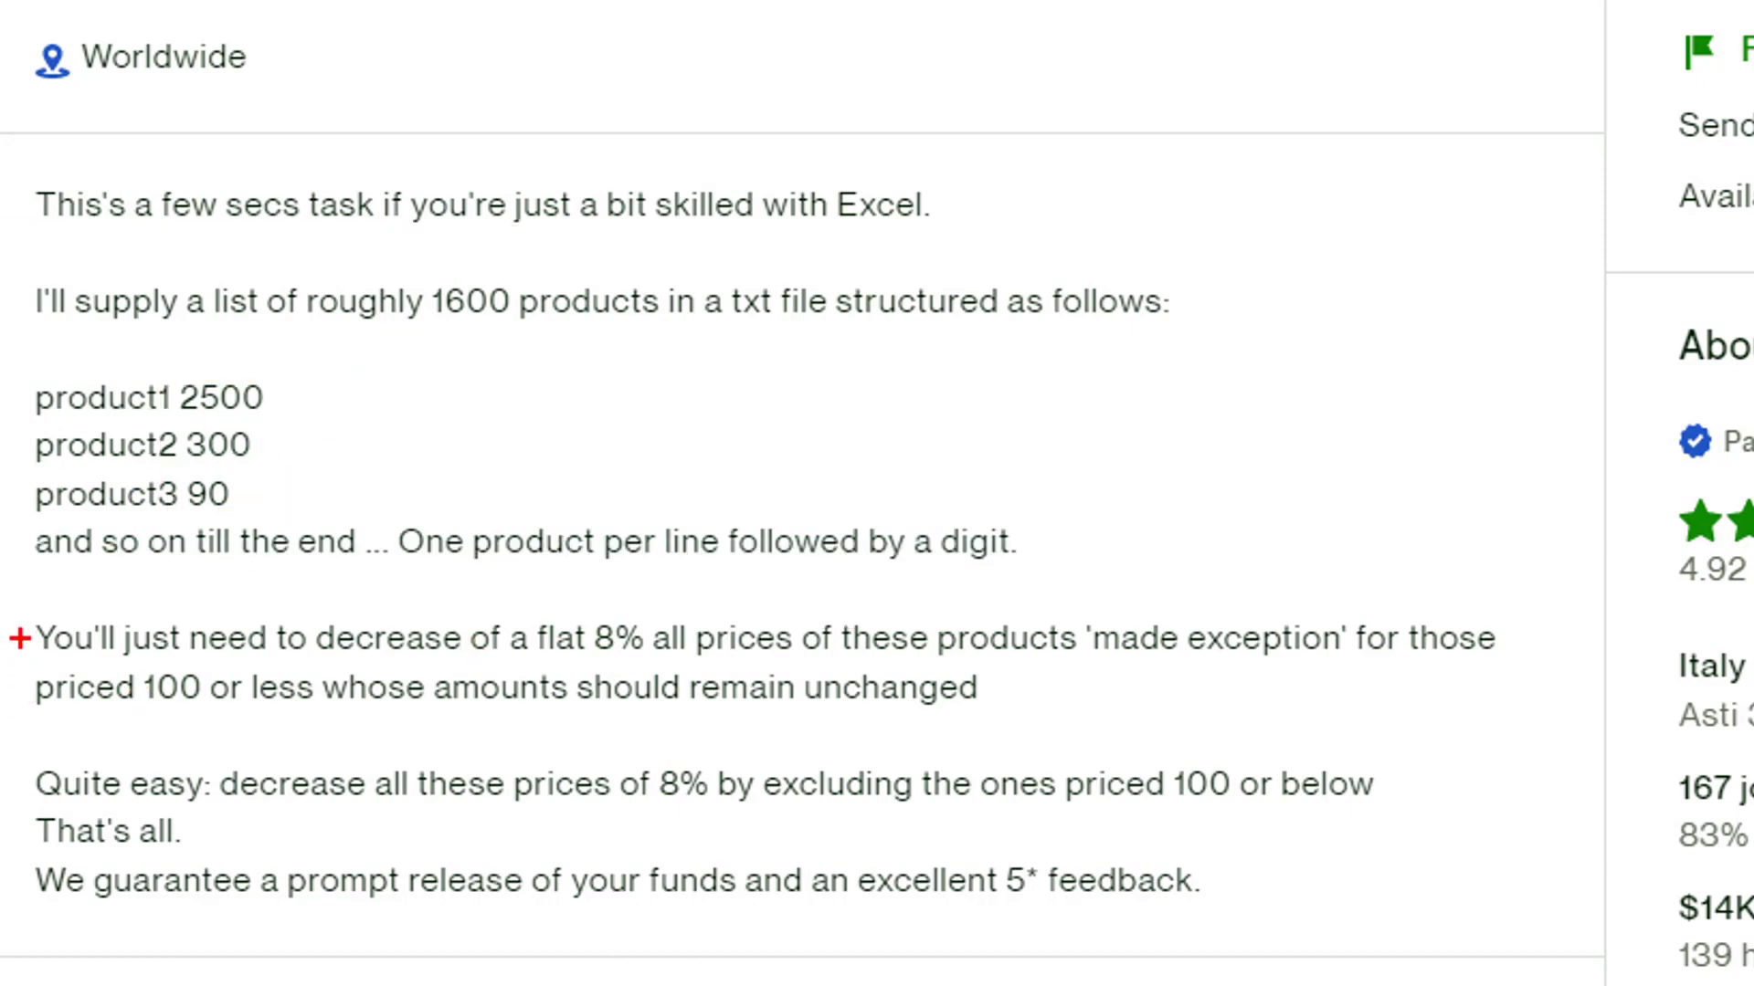
mouse_move(23, 585)
left_mouse_down()
mouse_move(1260, 845)
mouse_move(1458, 853)
left_mouse_up()
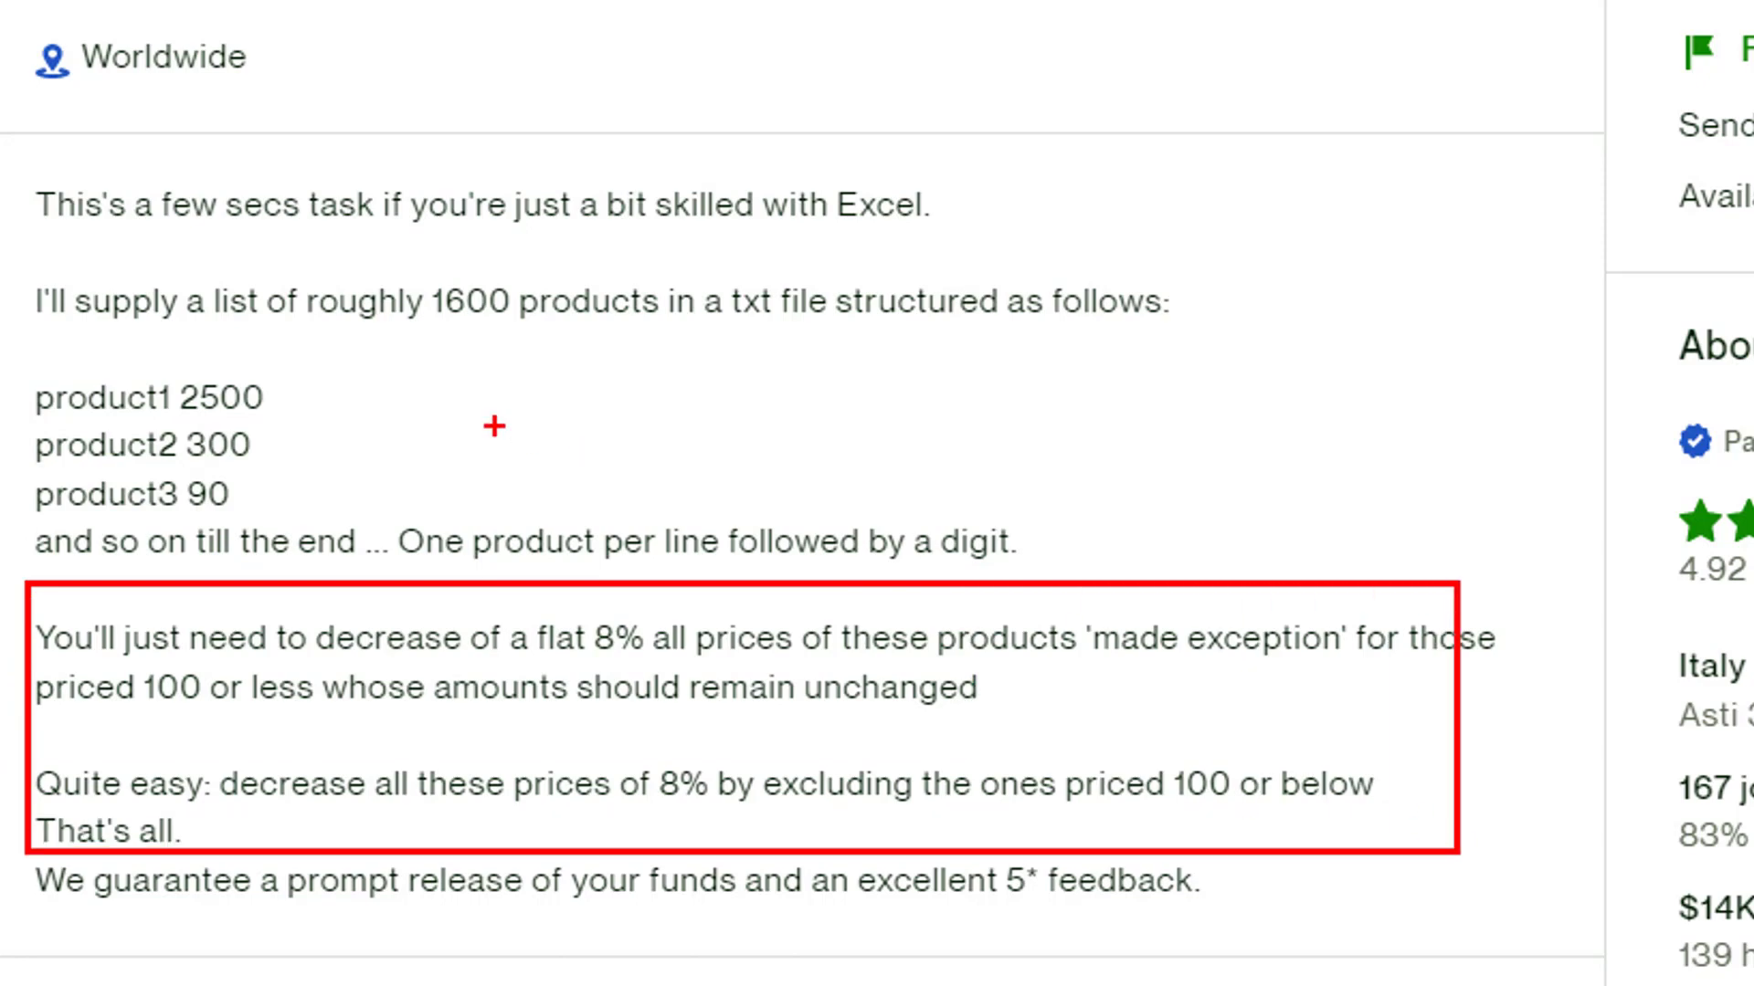
mouse_move(116, 347)
left_mouse_down()
mouse_move(304, 501)
mouse_move(306, 546)
left_mouse_up()
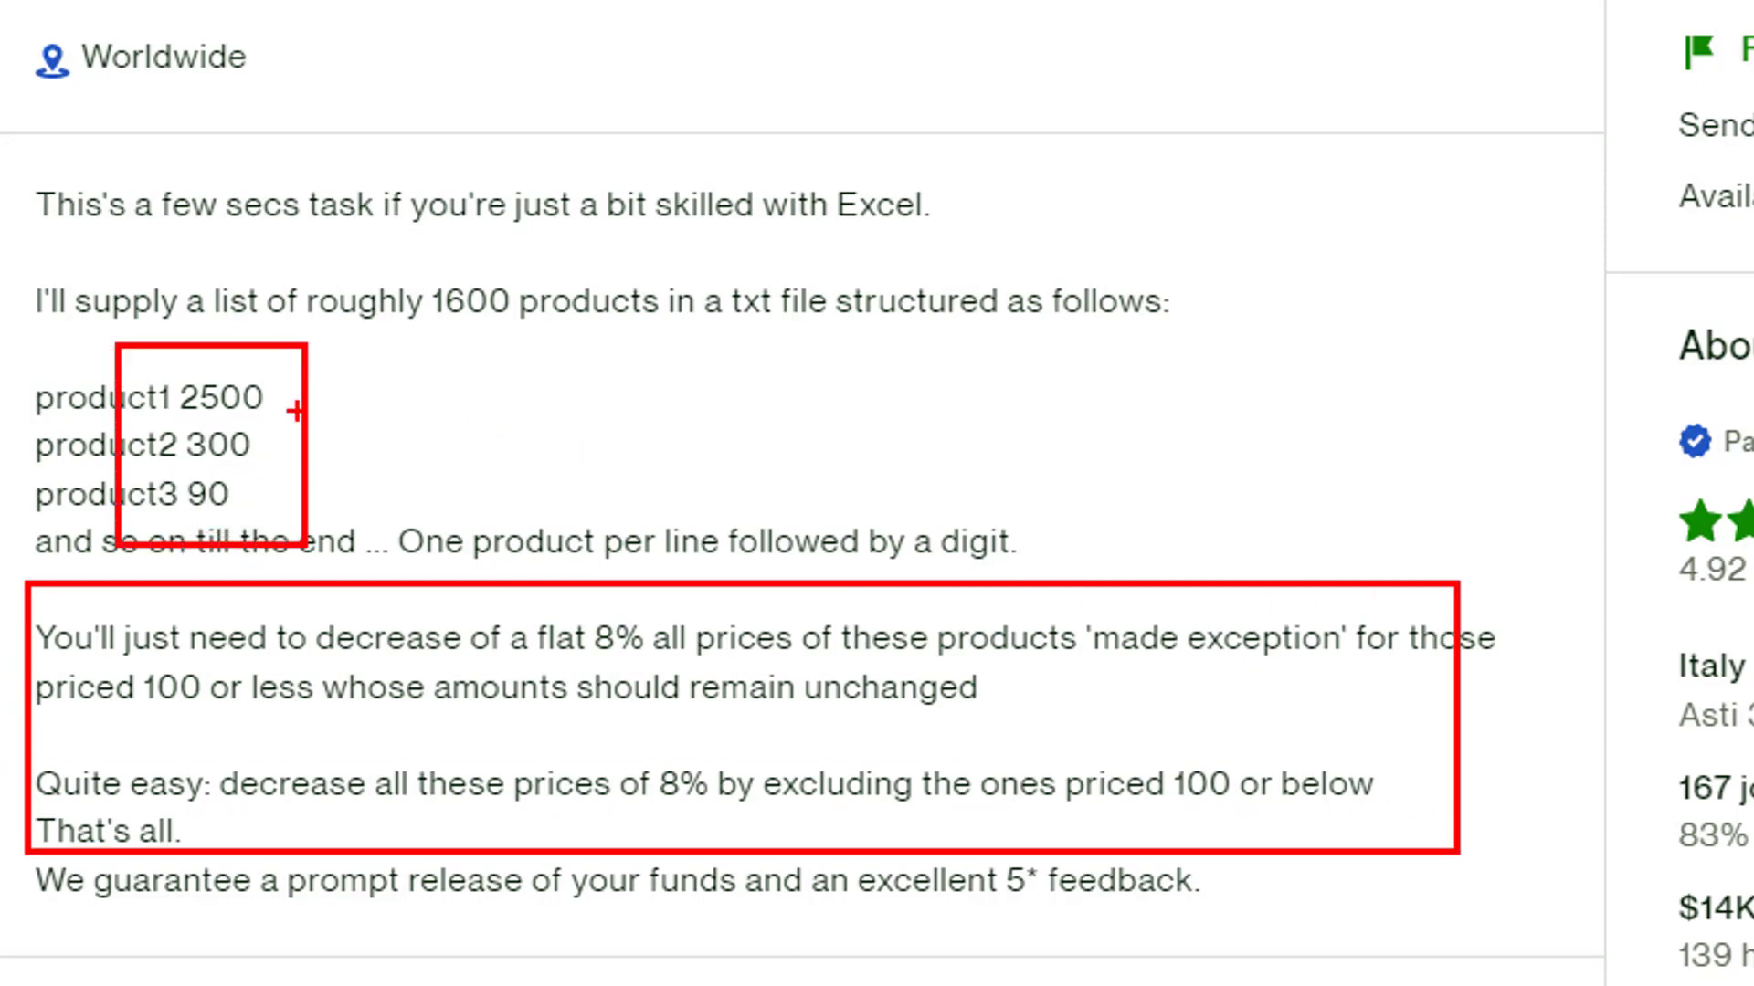
left_click_drag(300, 411, 546, 342)
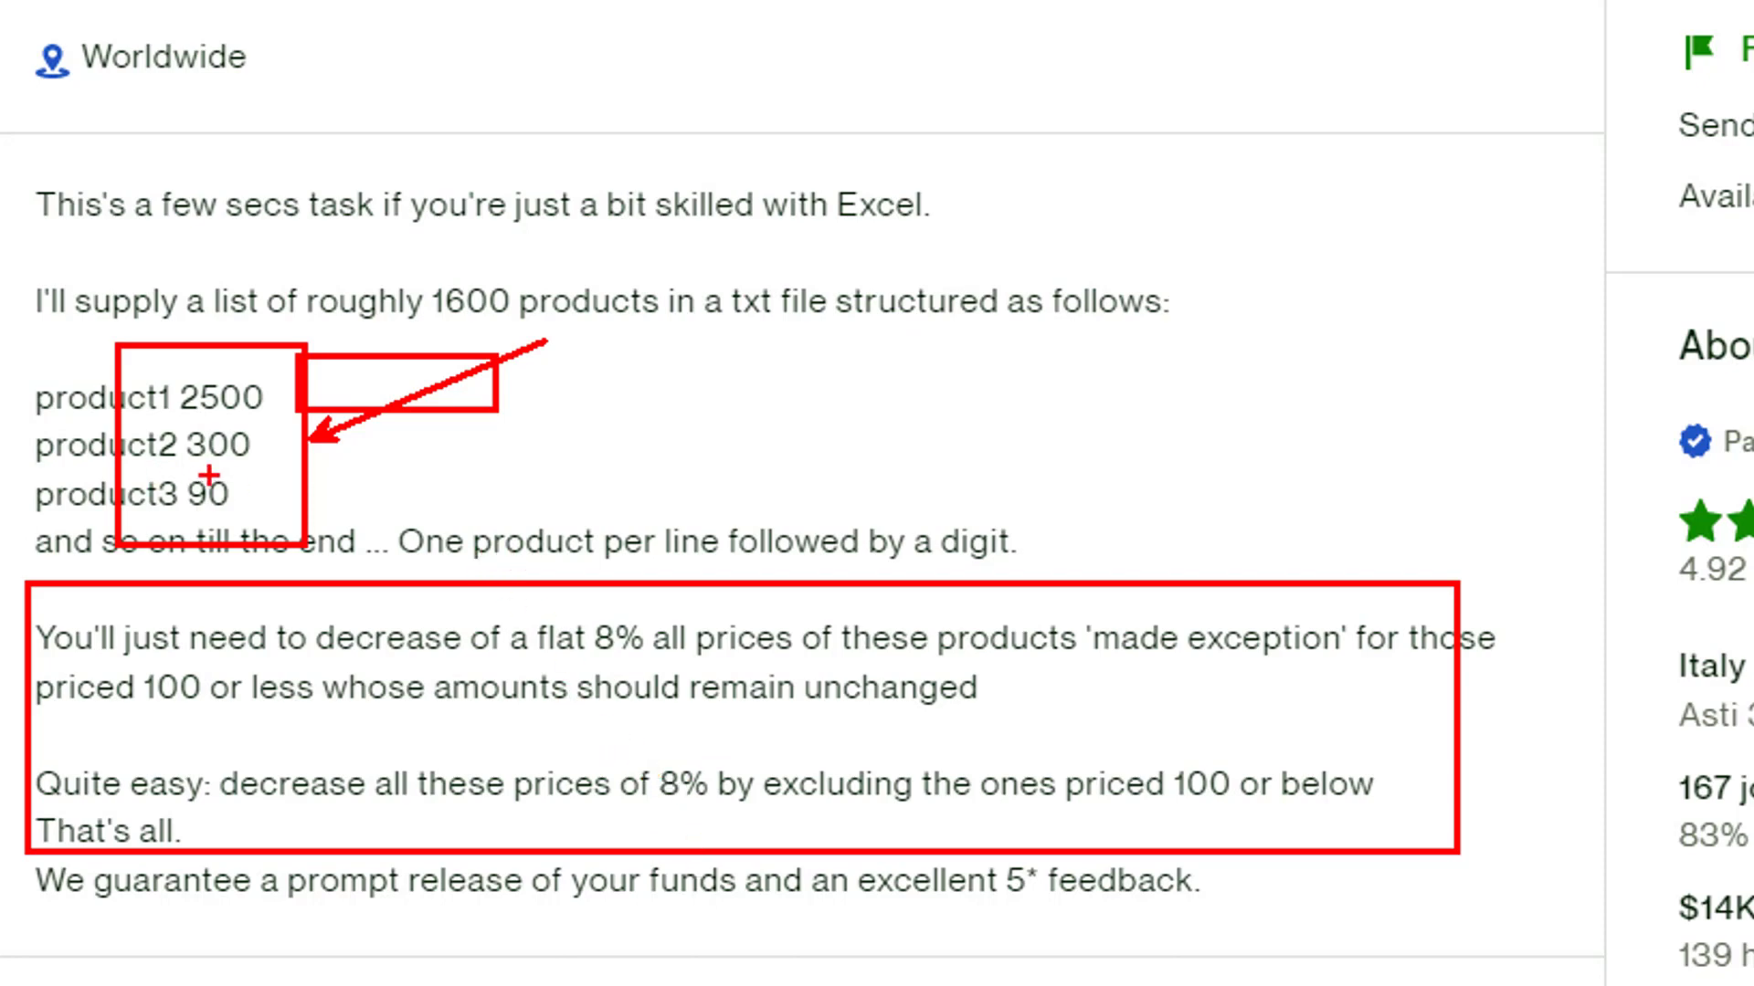
left_click_drag(252, 380, 369, 319)
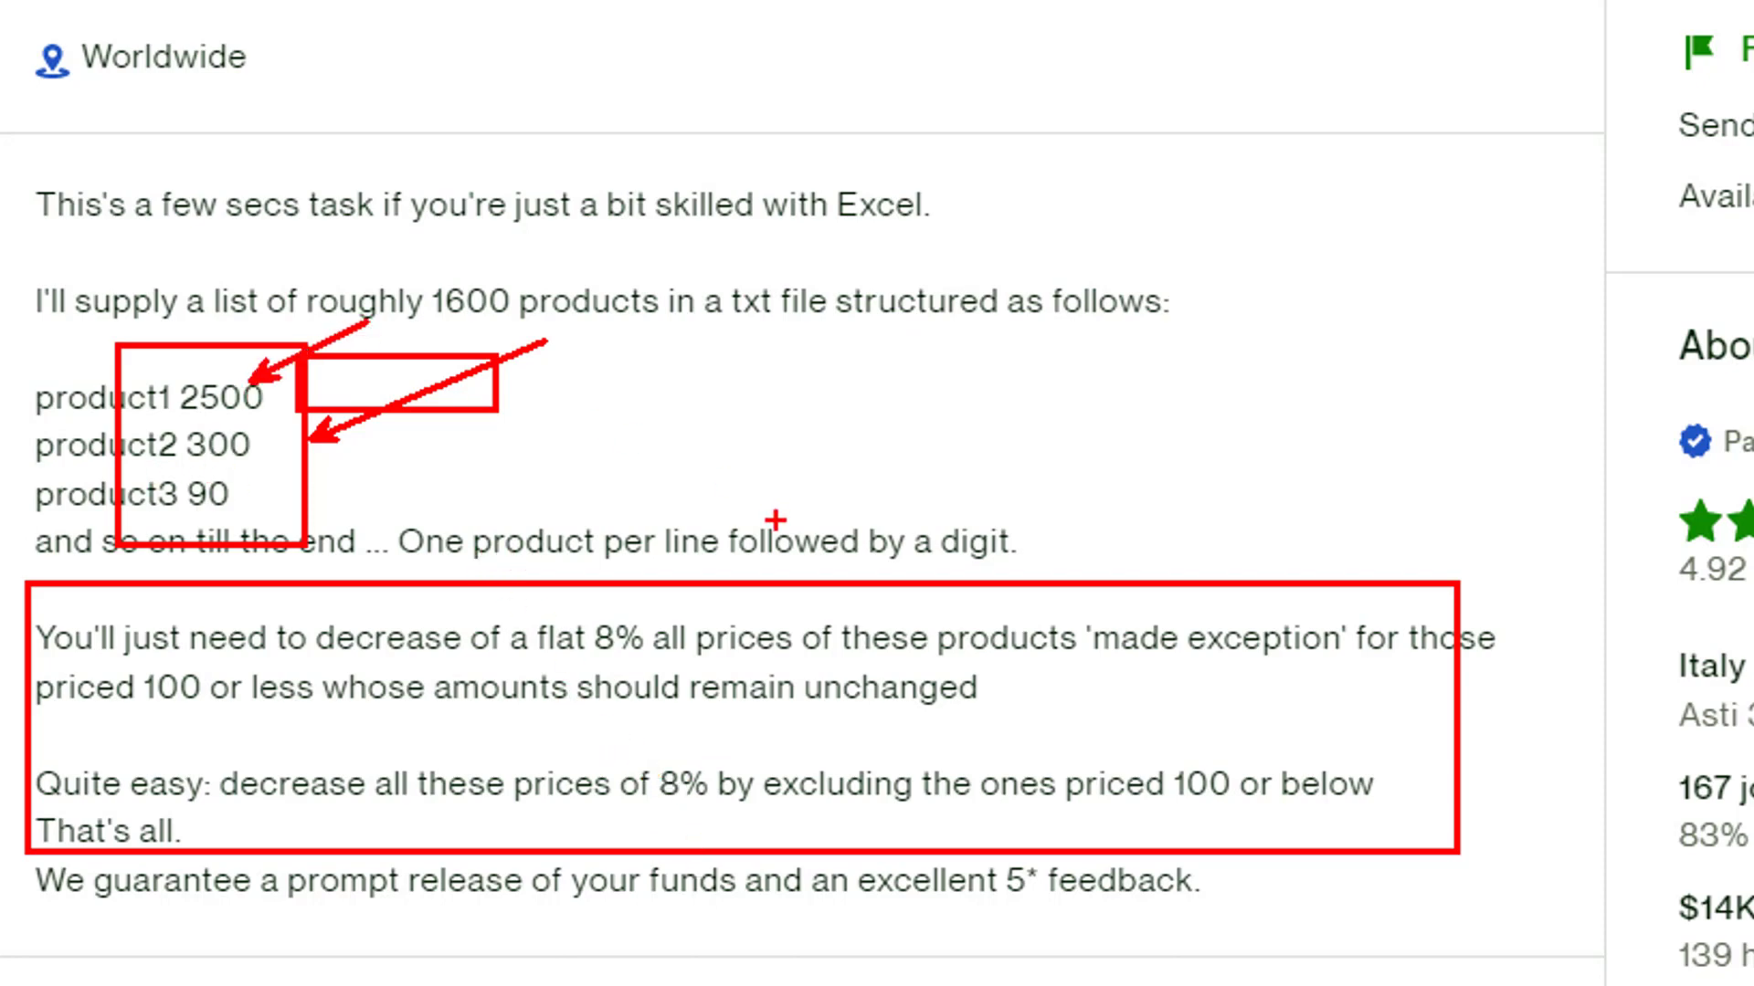
mouse_move(636, 738)
left_mouse_down()
mouse_move(733, 849)
mouse_move(895, 954)
left_mouse_up()
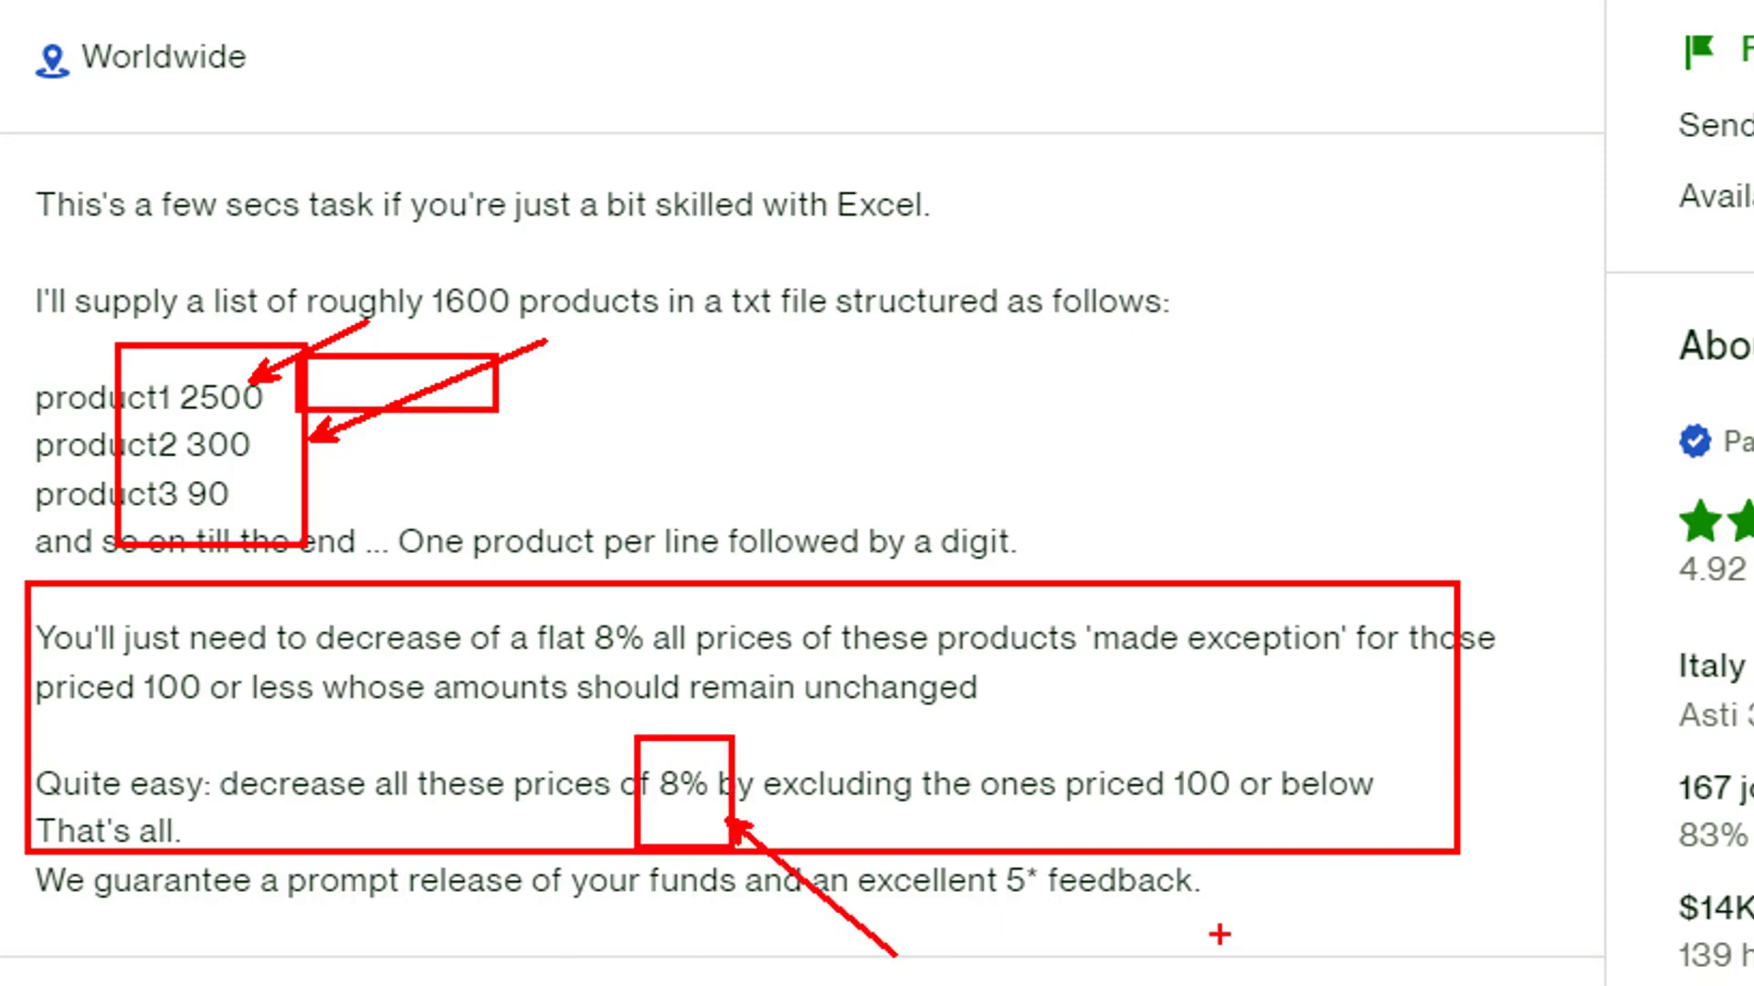
key("Escape")
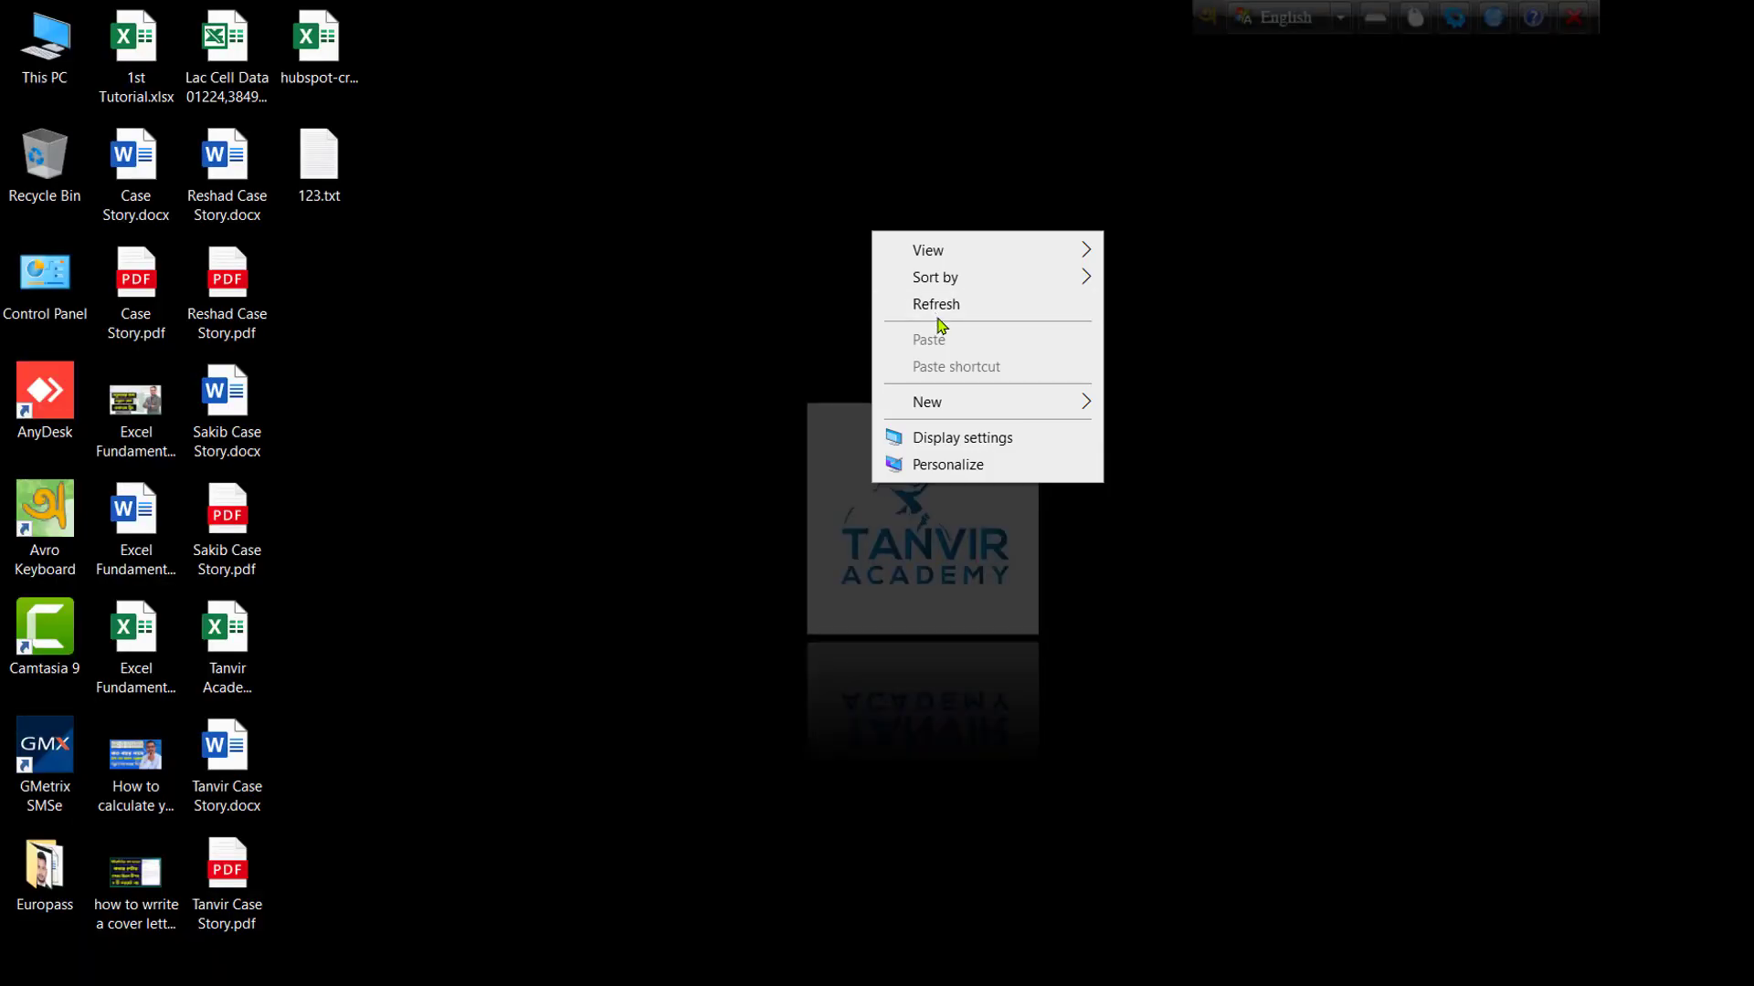
Switch to Excel, create a blank workbook and maximize its window
left_click(922, 303)
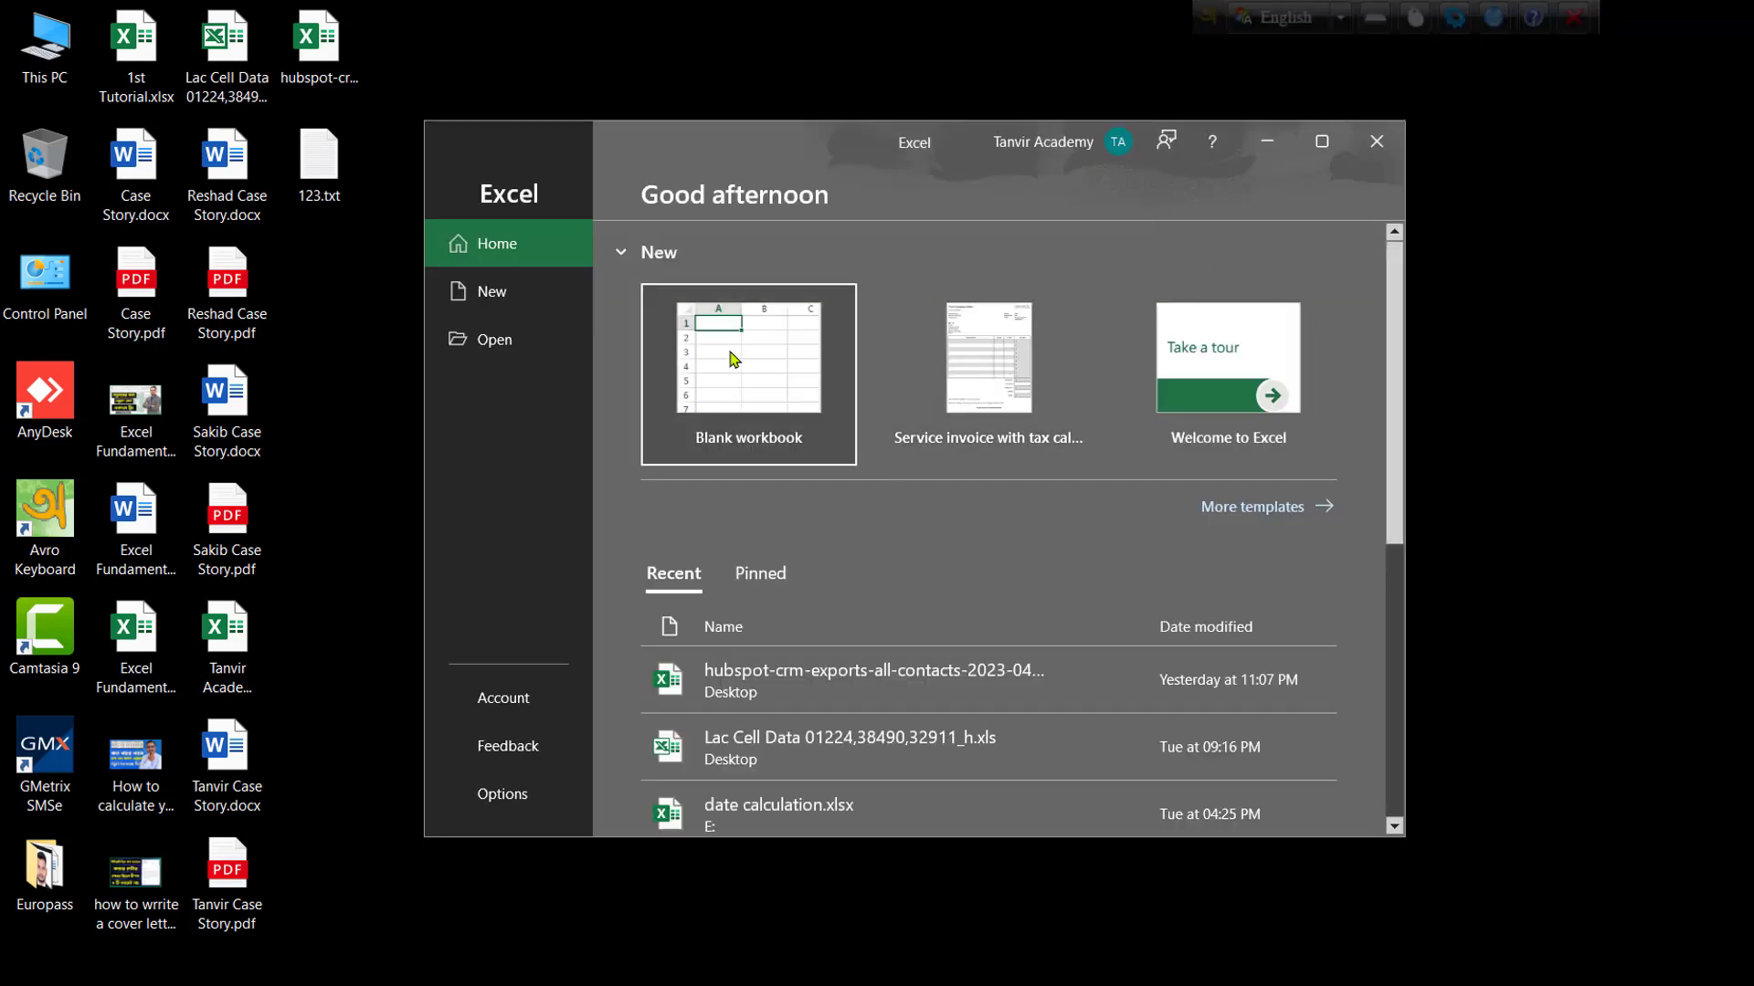
left_click(733, 358)
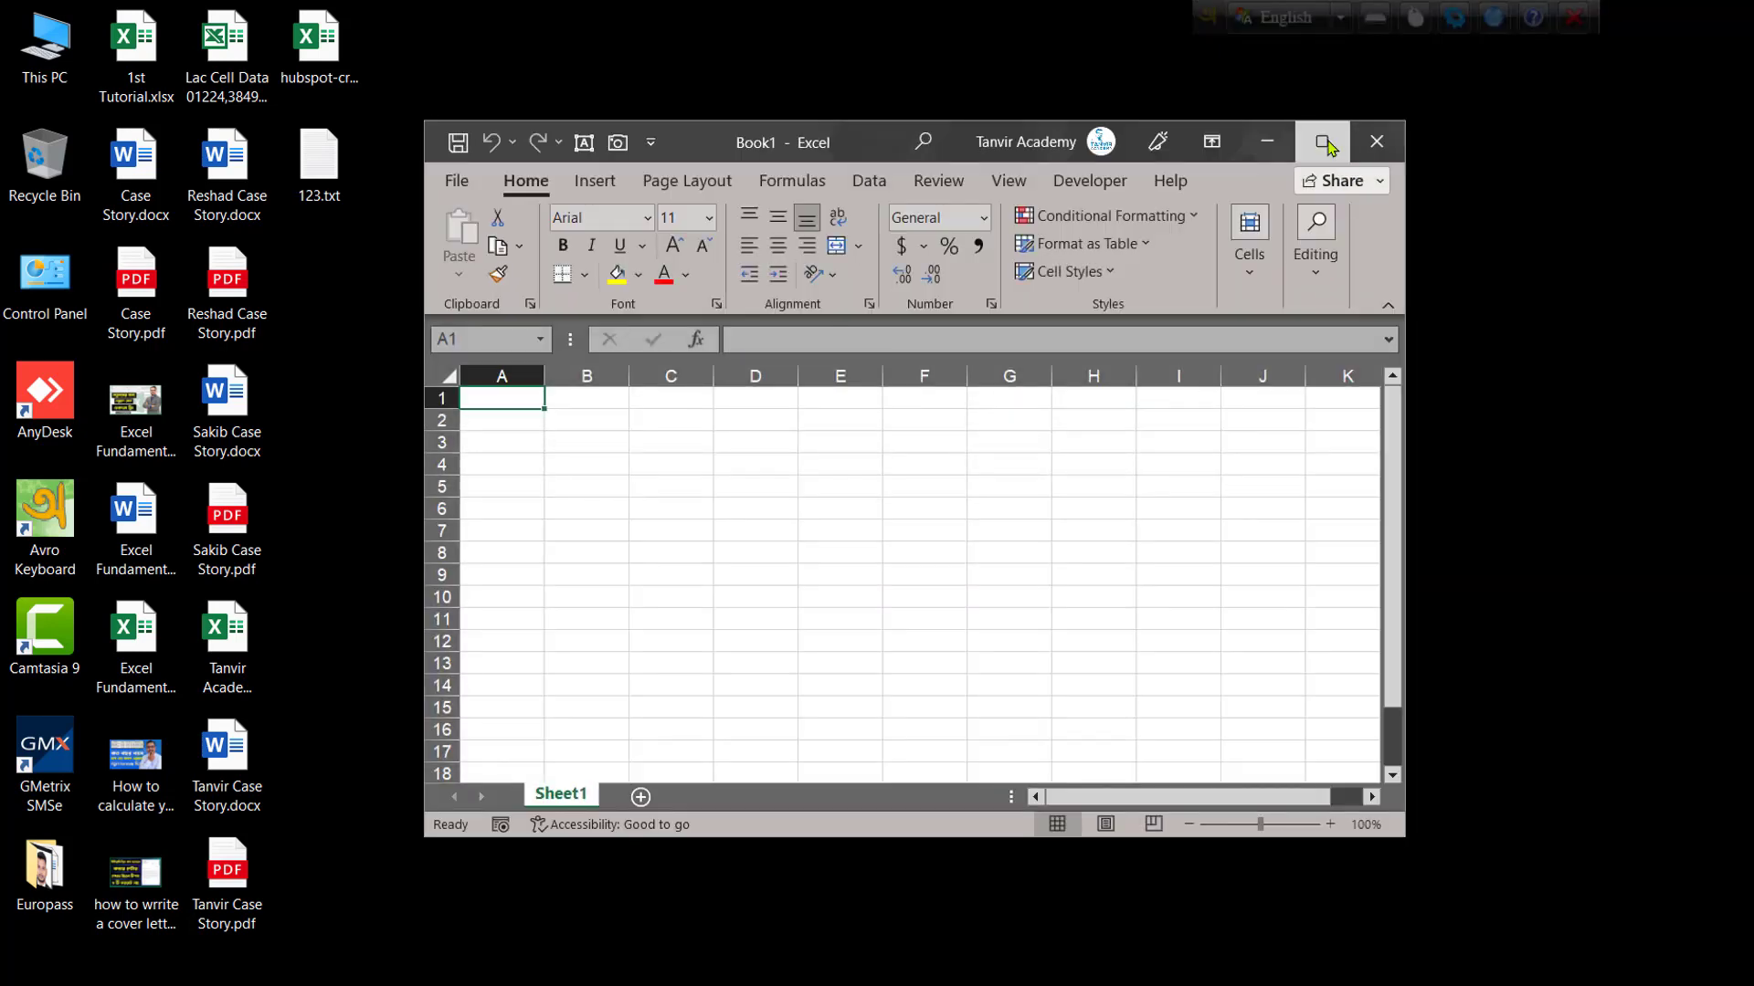
left_click(1323, 143)
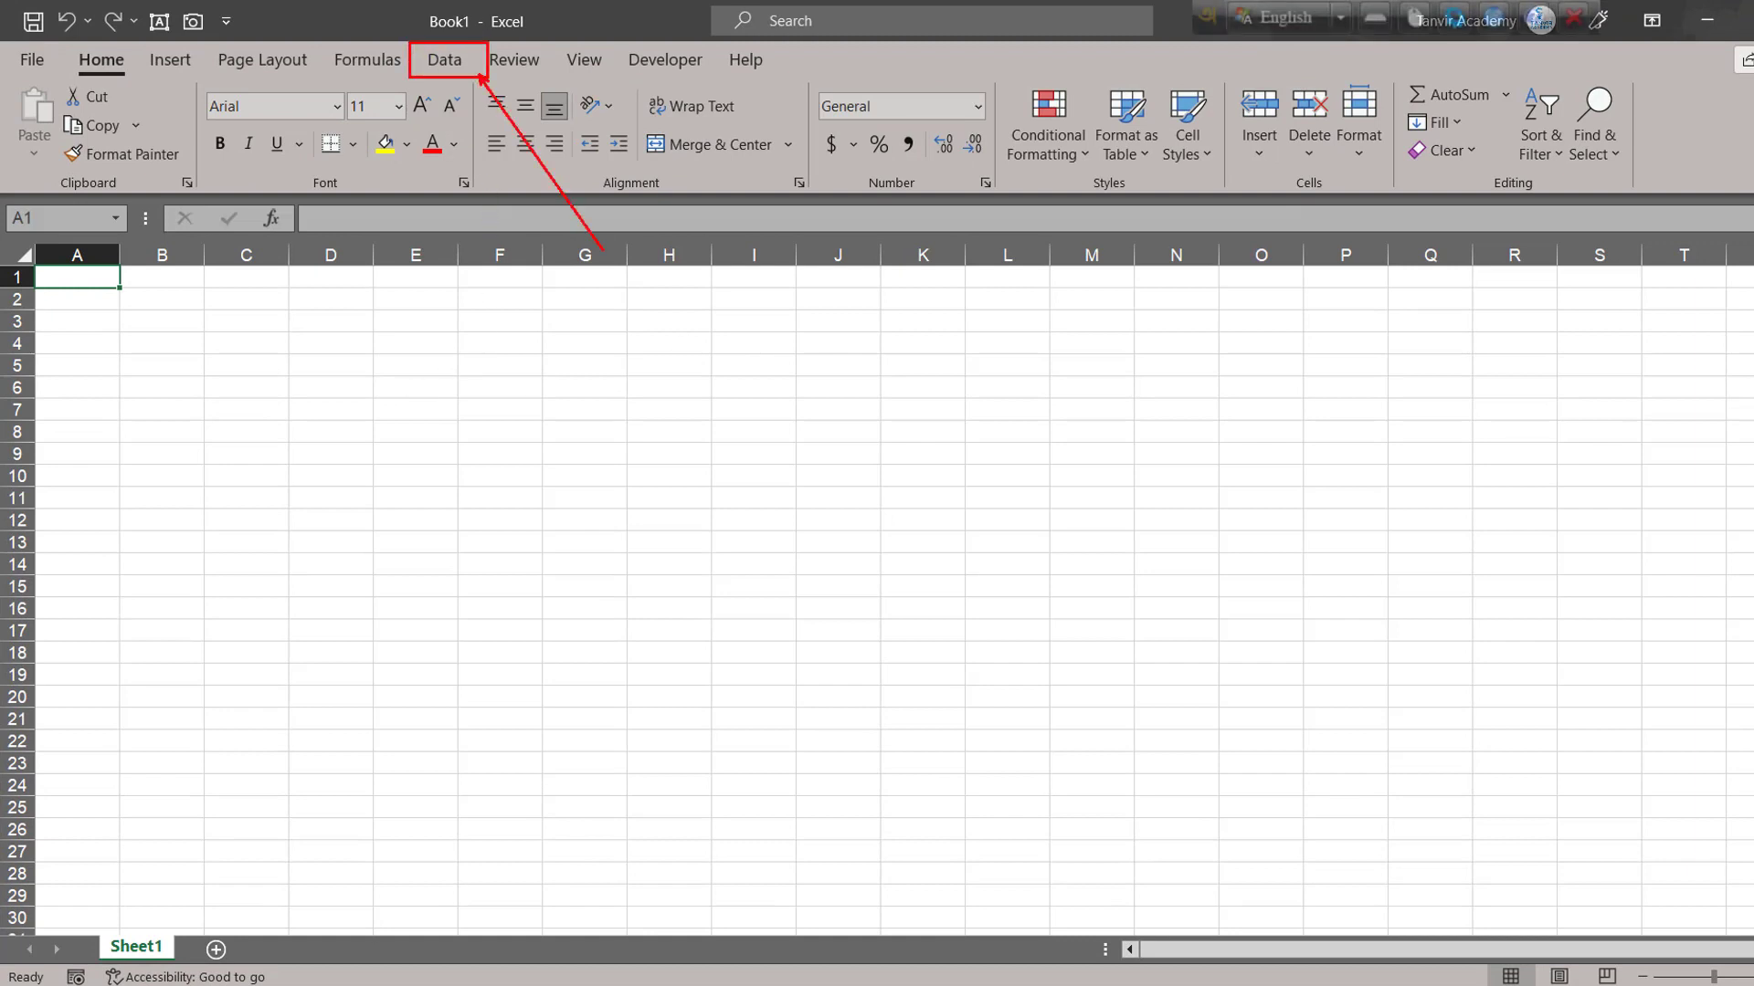
Import the text file 123.txt from the Desktop folder as external text/CSV data
left_click(445, 59)
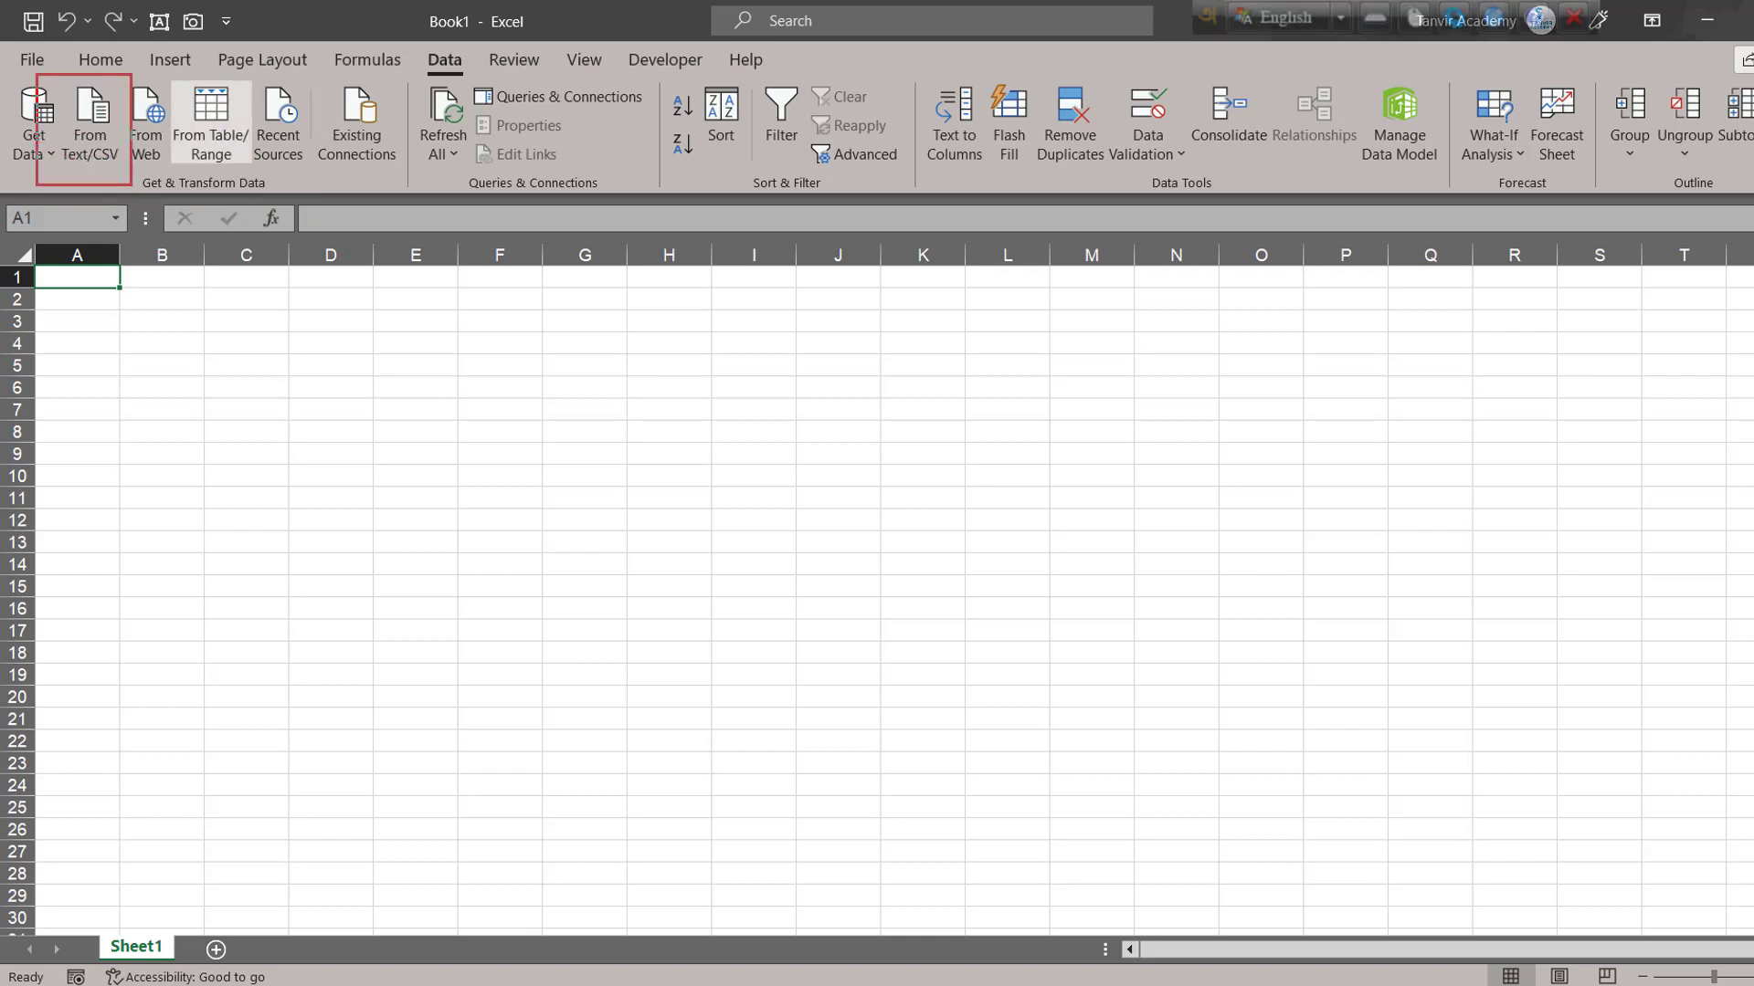
left_click(90, 119)
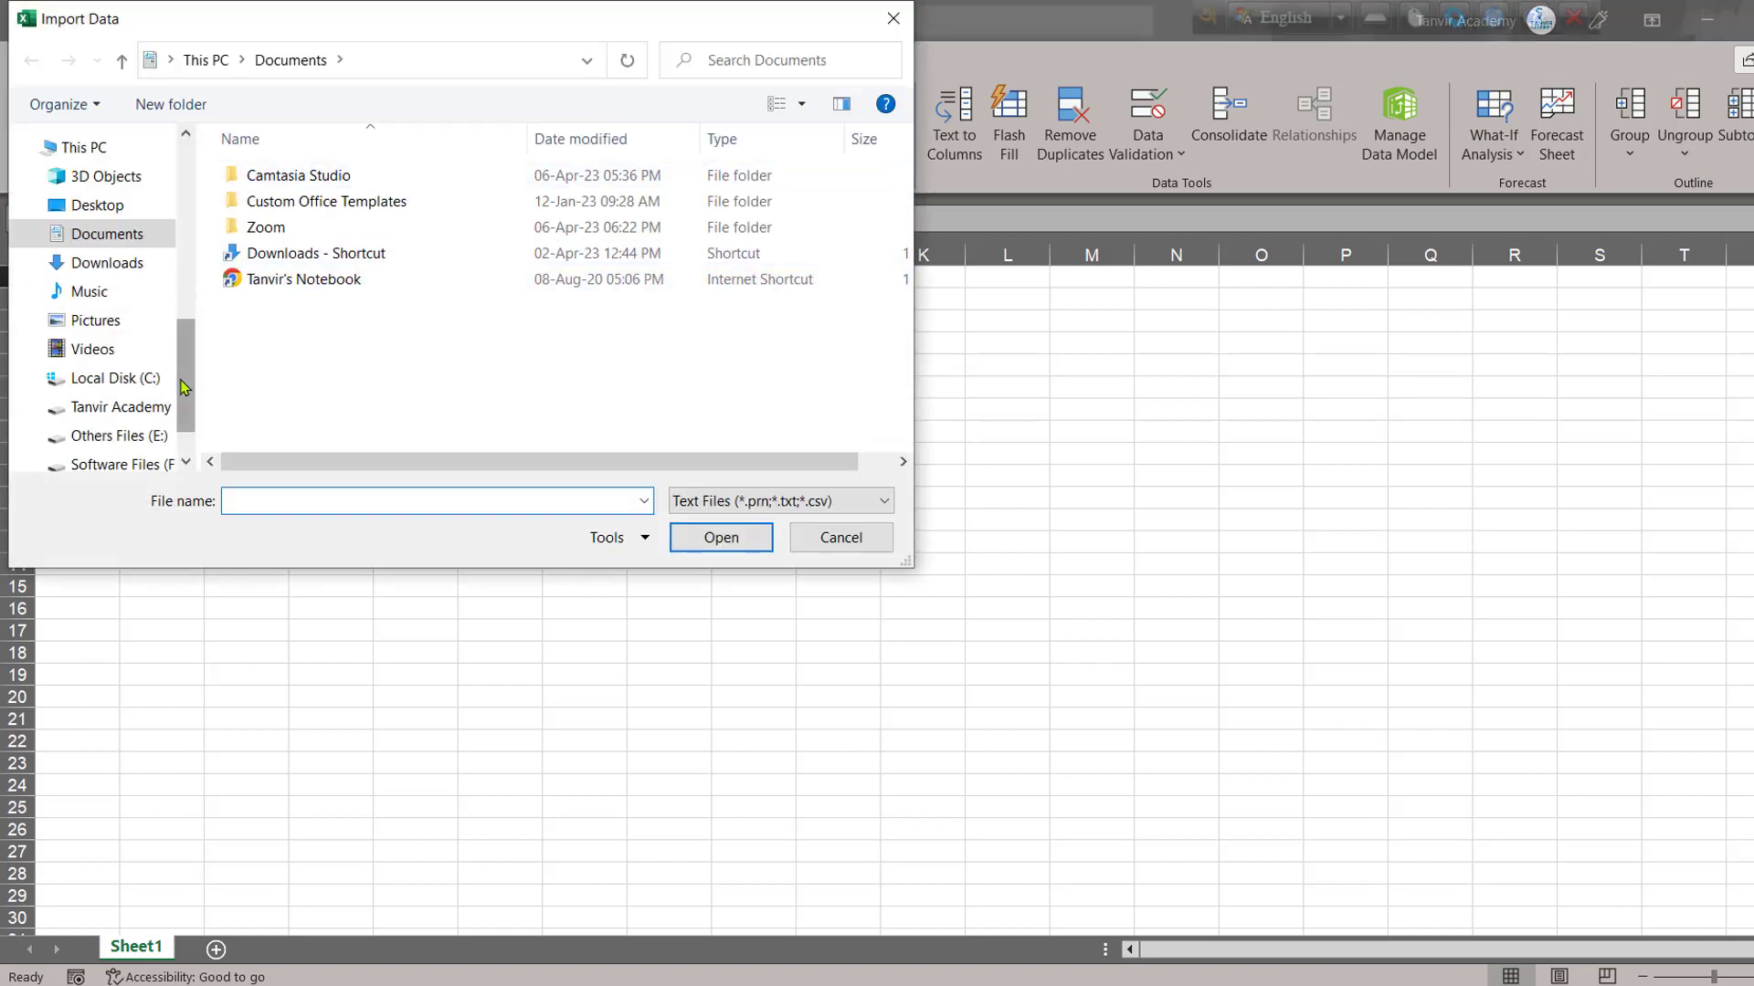
left_click_drag(190, 352, 197, 194)
left_click(88, 188)
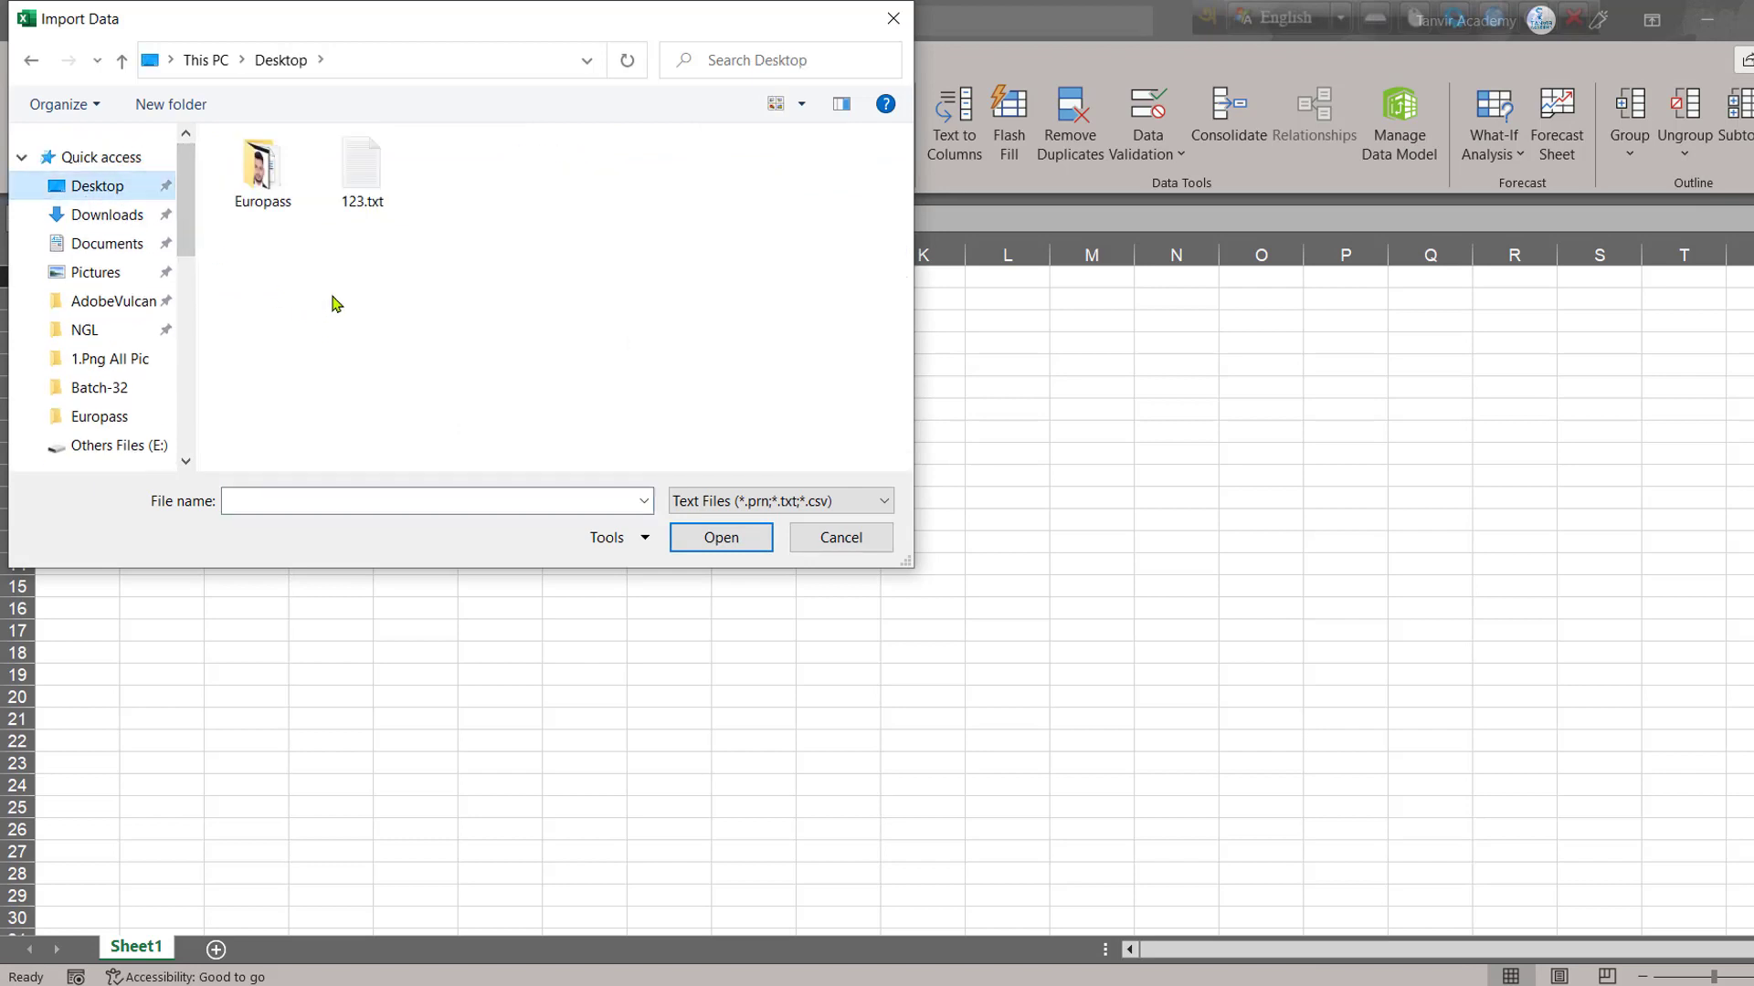
left_click(370, 202)
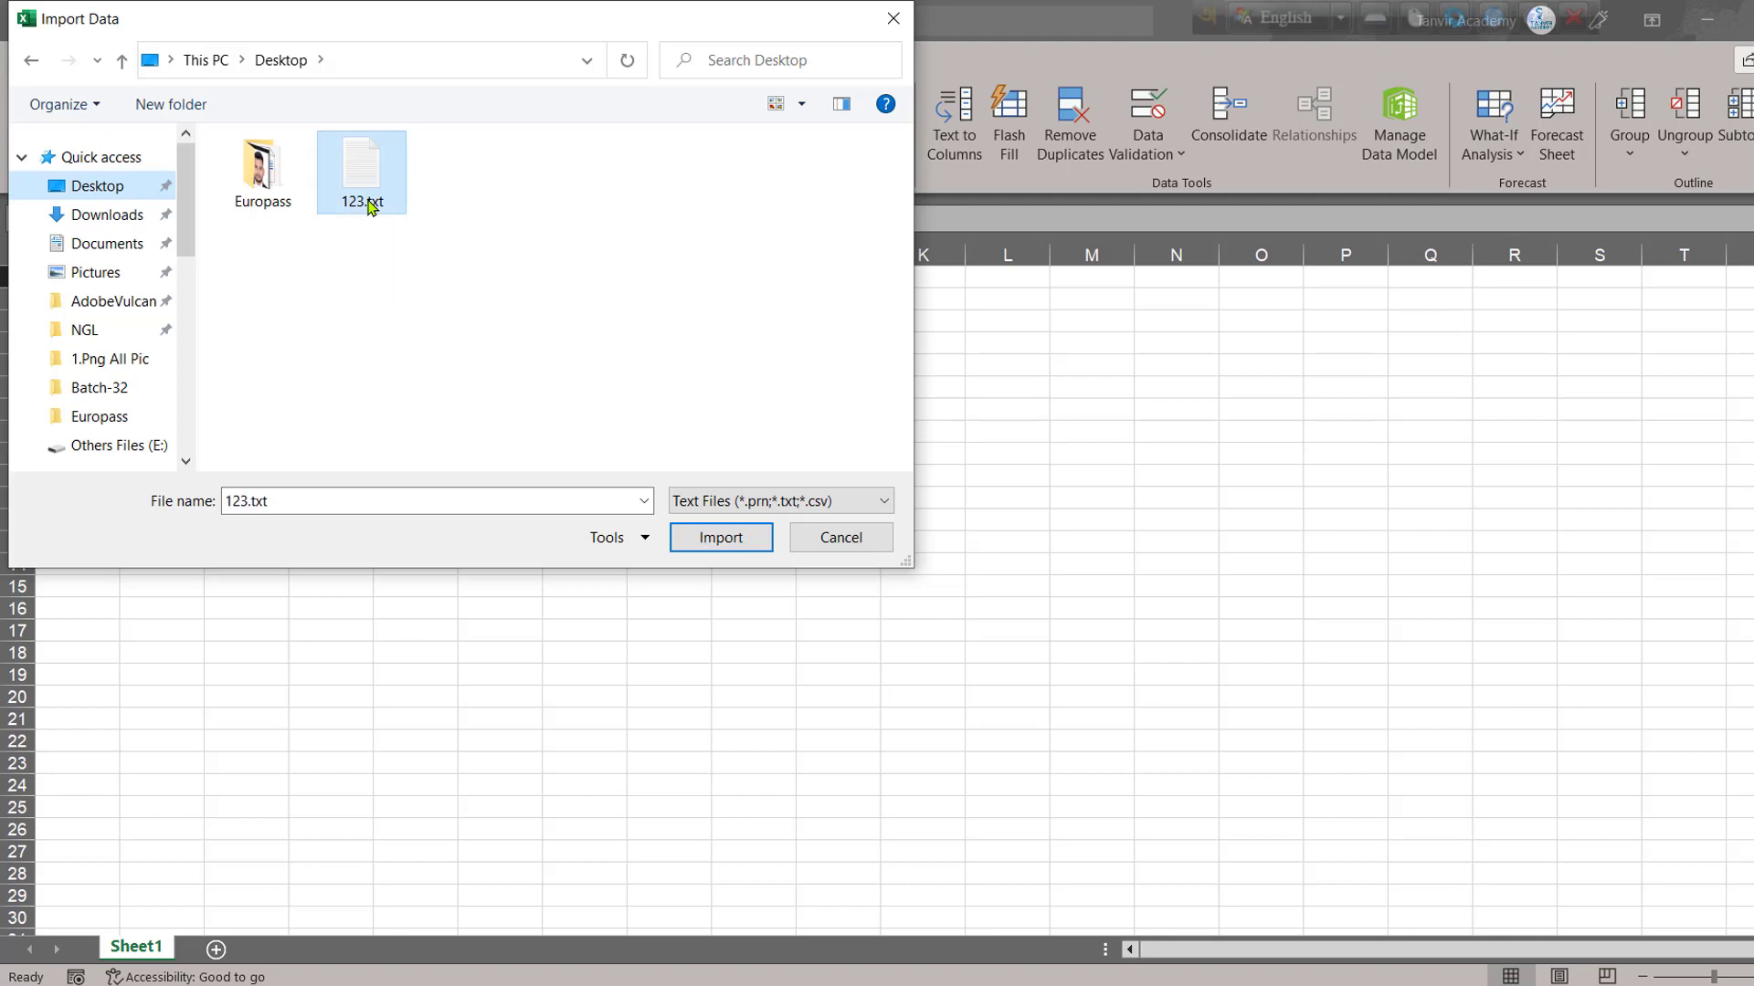
left_click(696, 541)
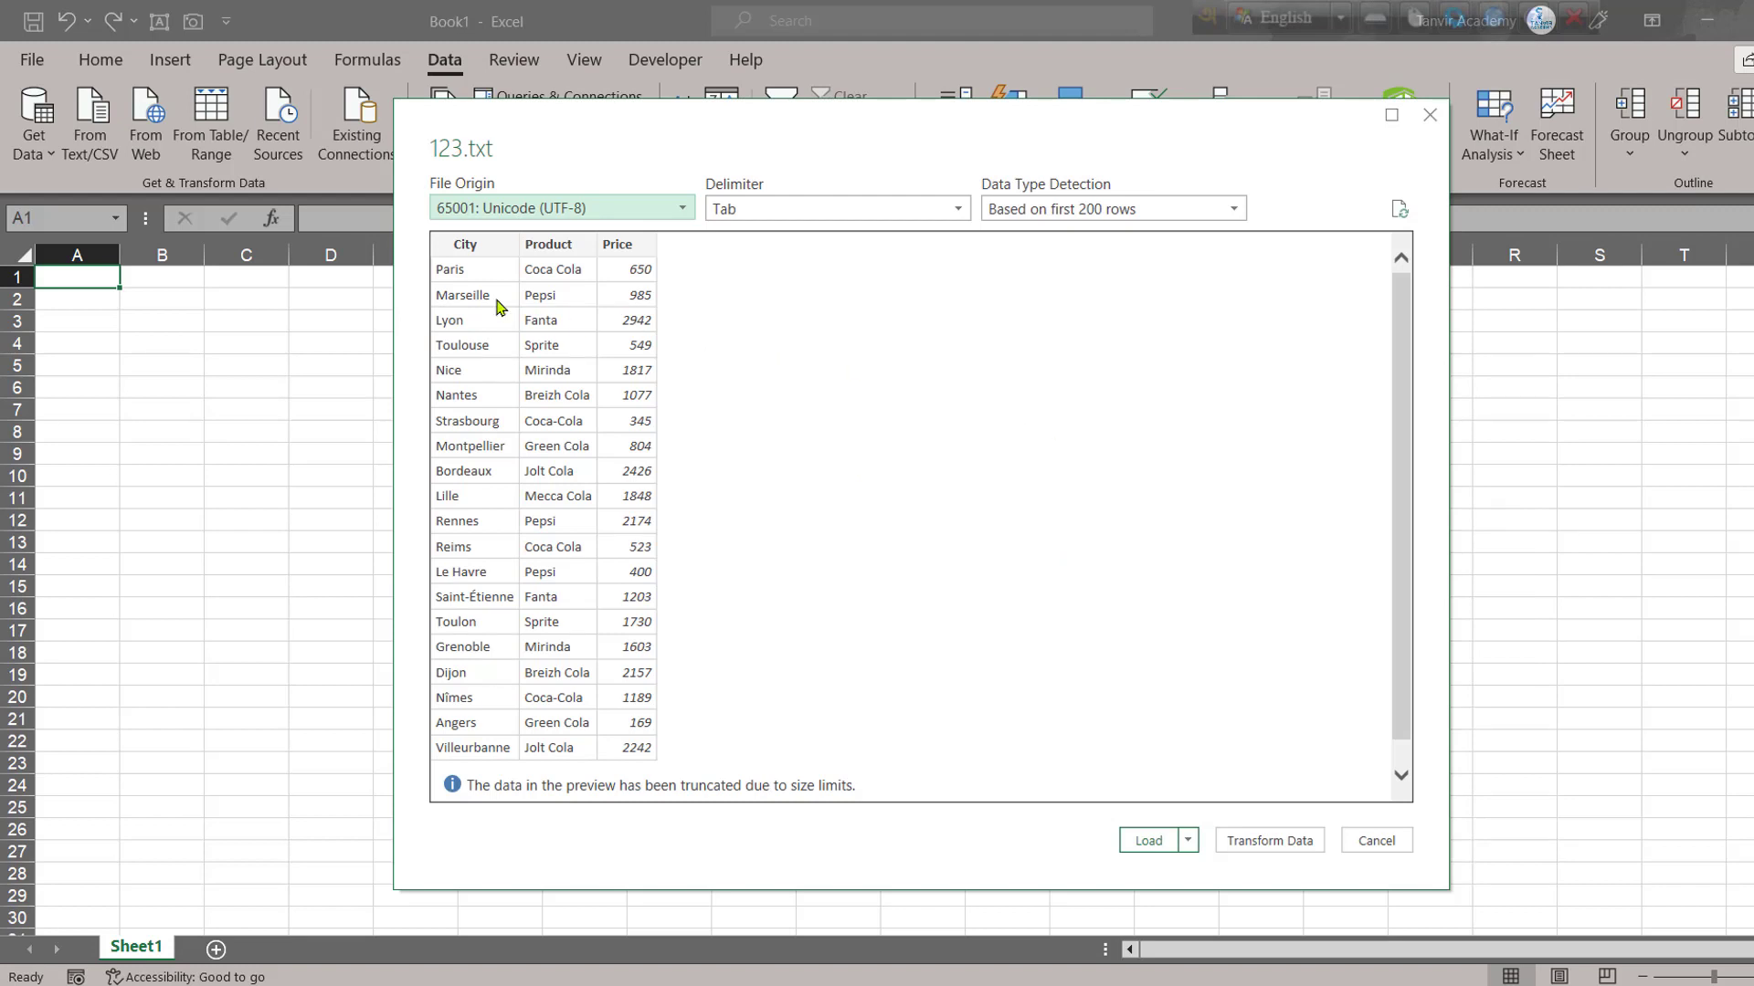
Examine the import preview of 123.txt, checking its rows, column headers and the available delimiter options
key("ctrl+2")
mouse_move(422, 236)
left_mouse_down()
mouse_move(647, 508)
mouse_move(696, 781)
mouse_move(753, 849)
left_mouse_up()
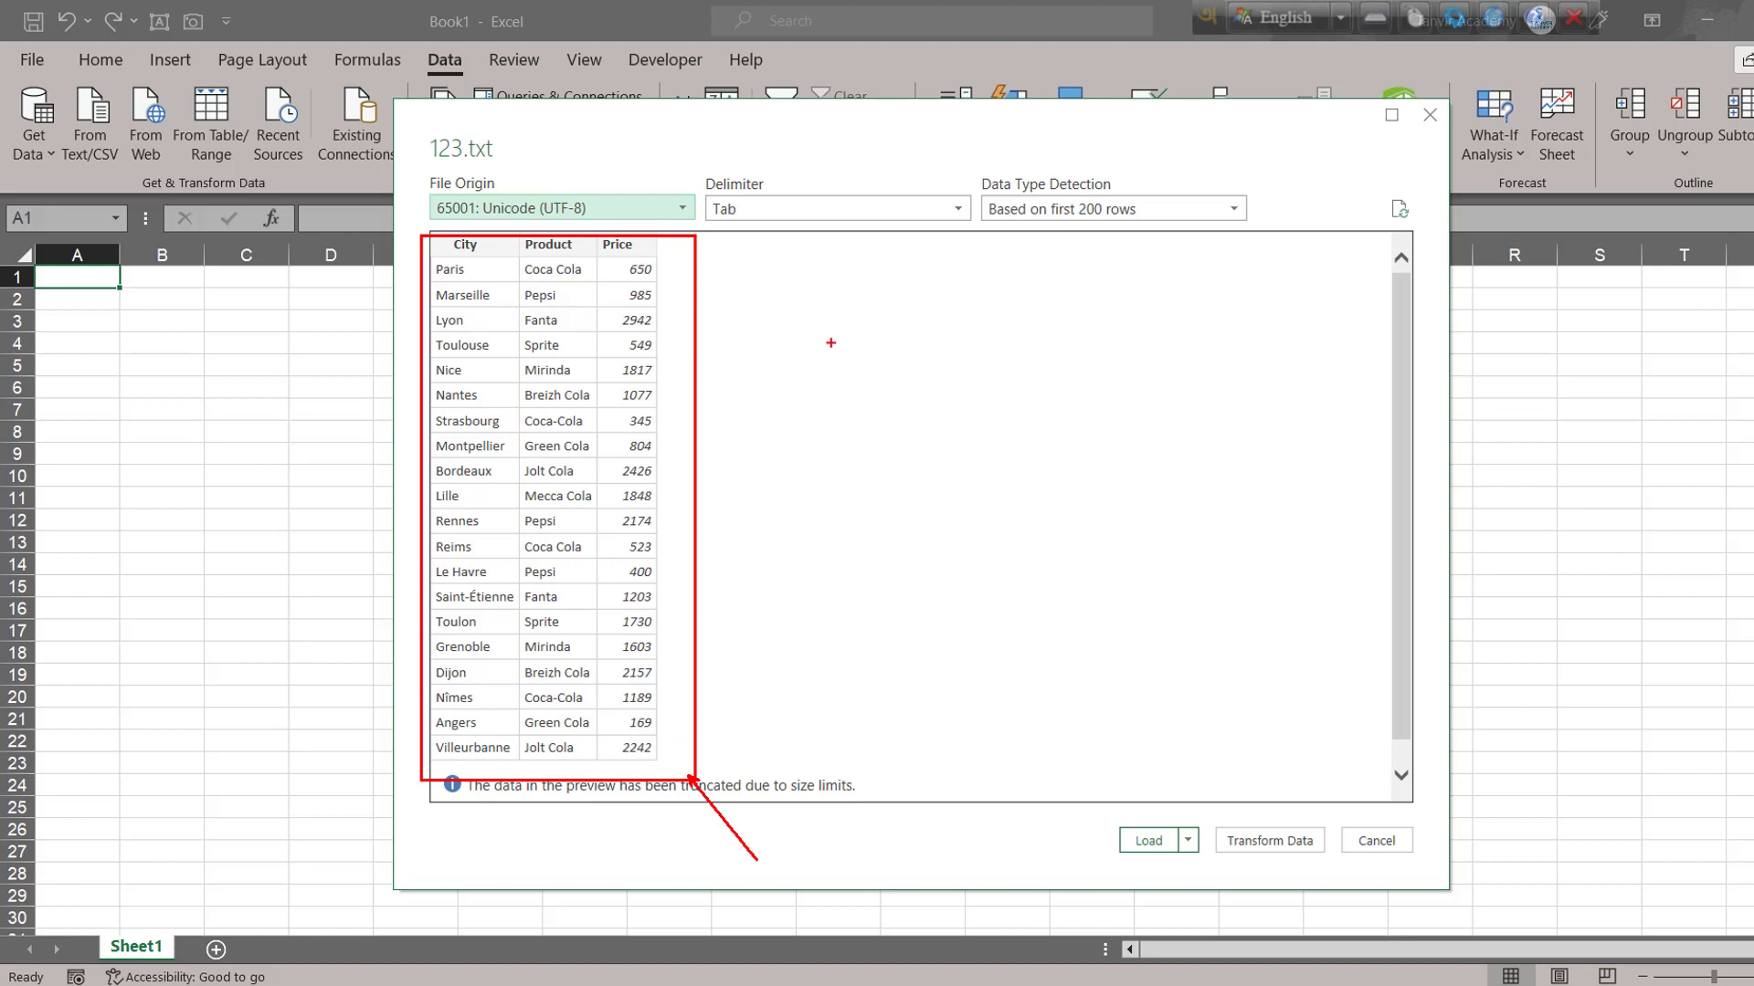
key("Escape")
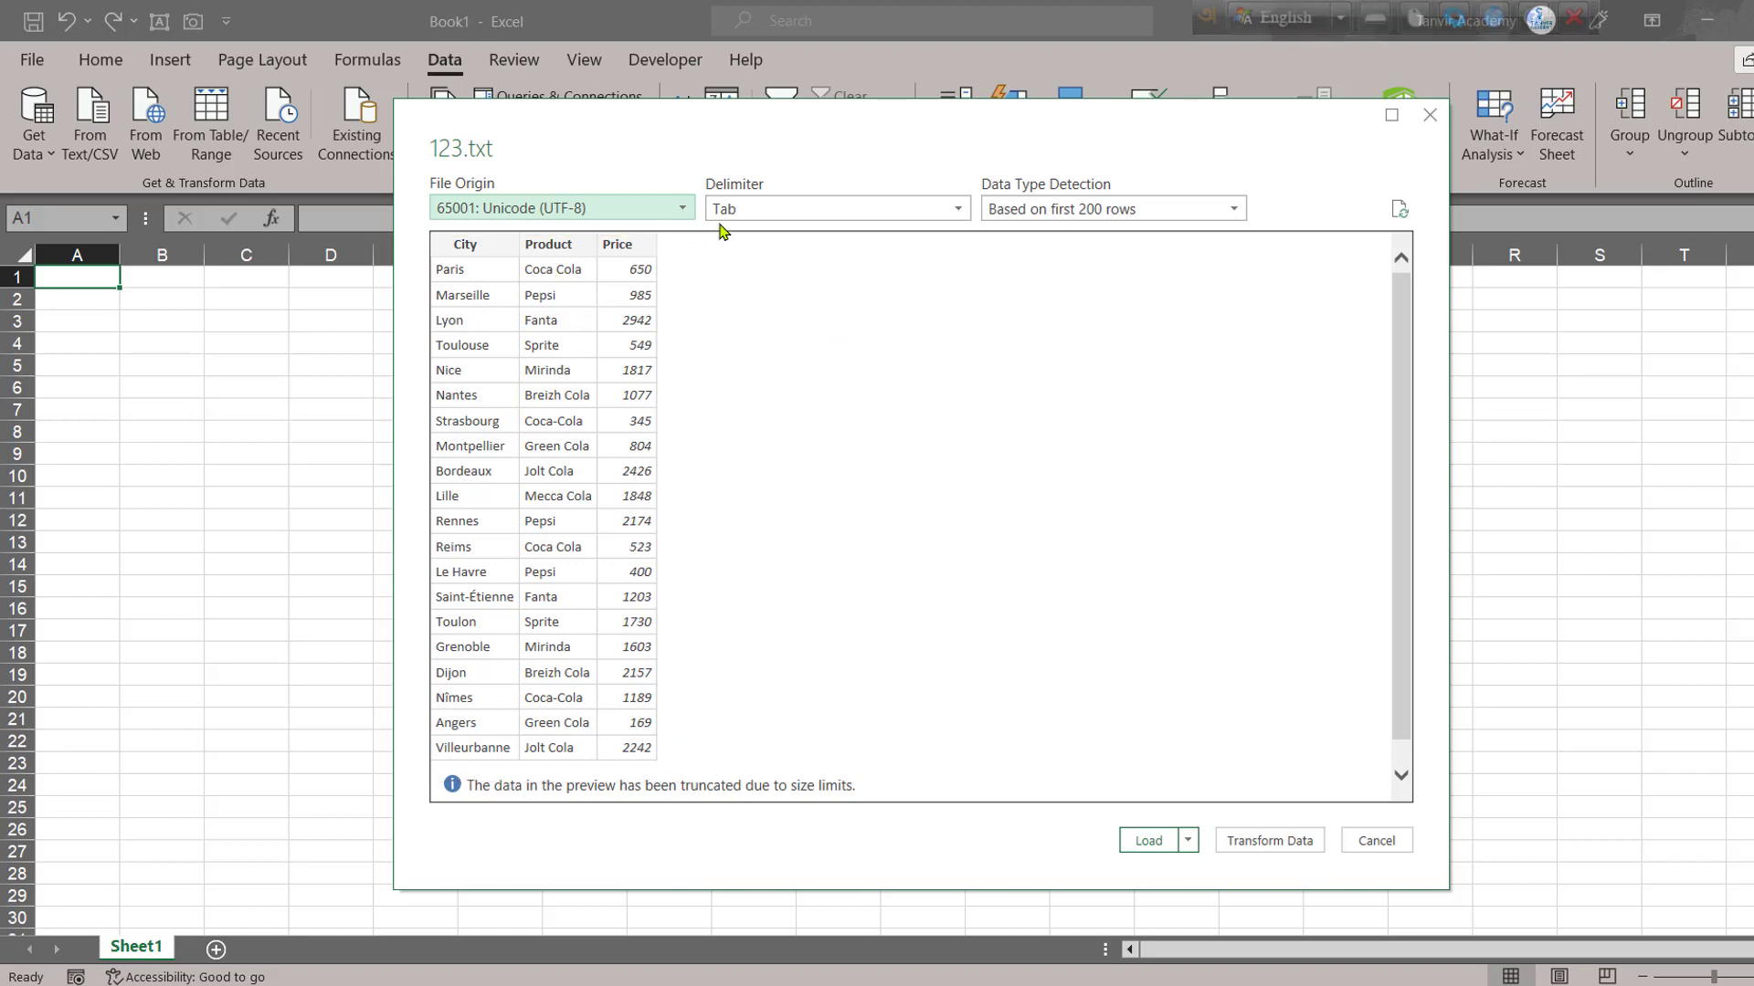
mouse_move(684, 163)
left_mouse_down()
mouse_move(984, 257)
mouse_move(1028, 364)
left_mouse_up()
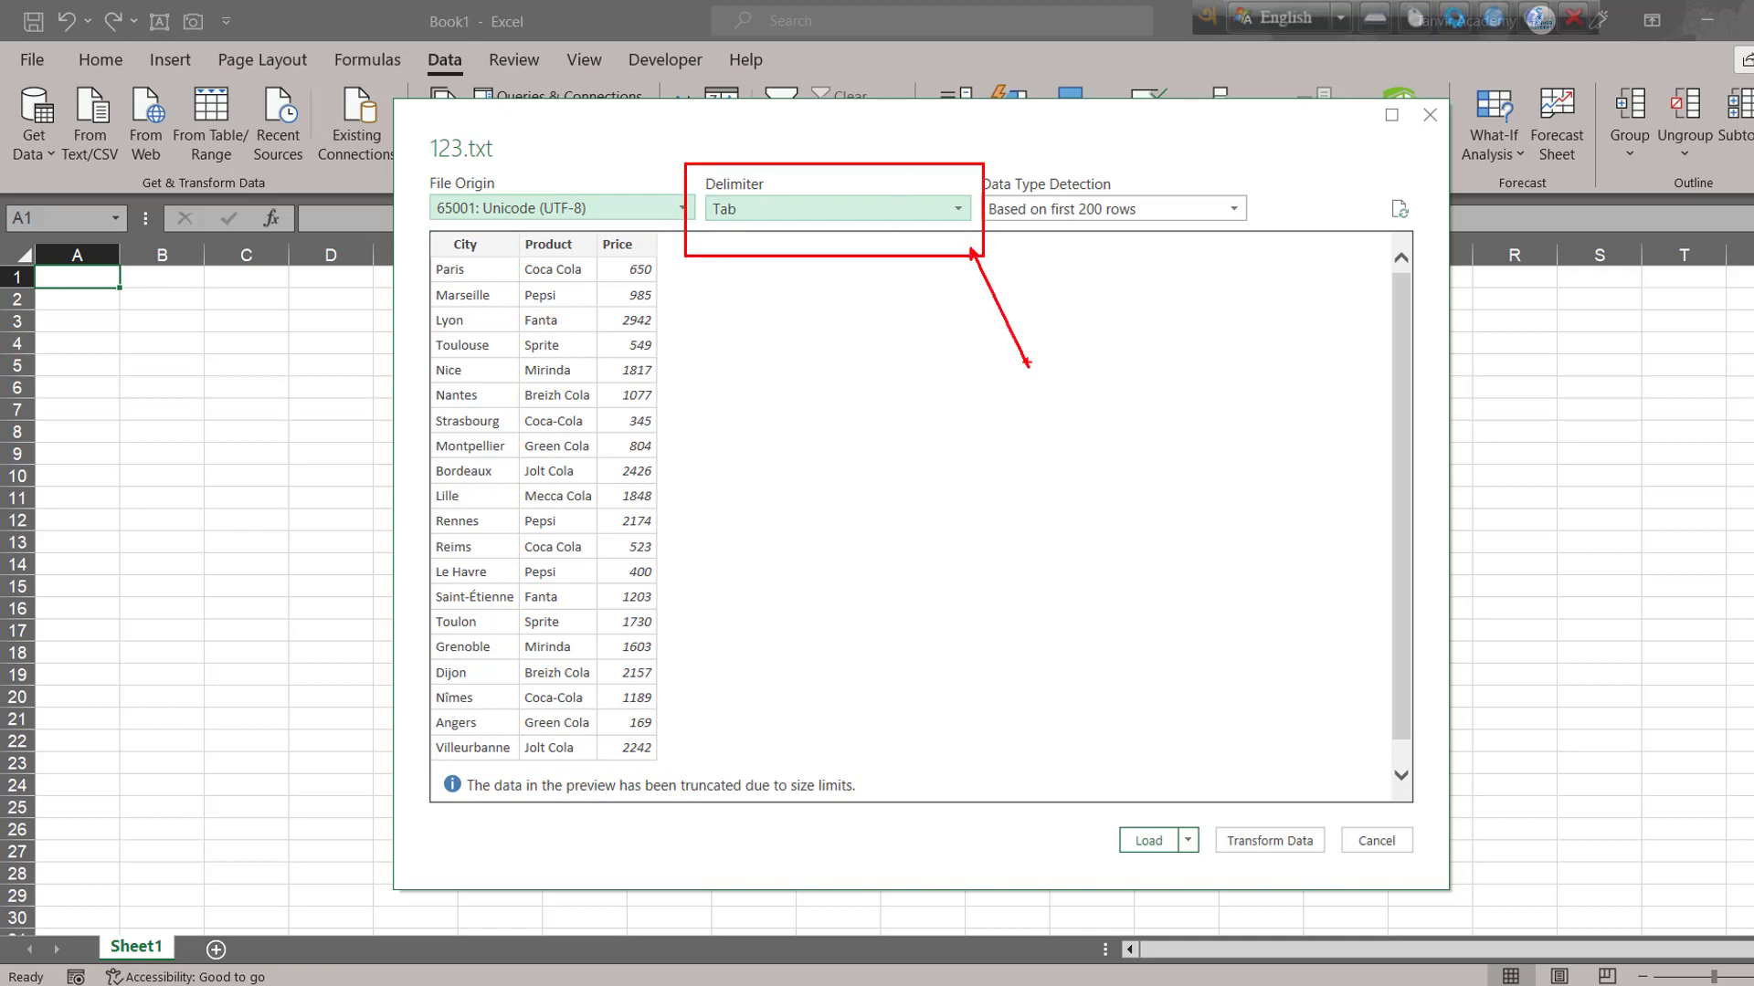
key("Escape")
left_click(955, 210)
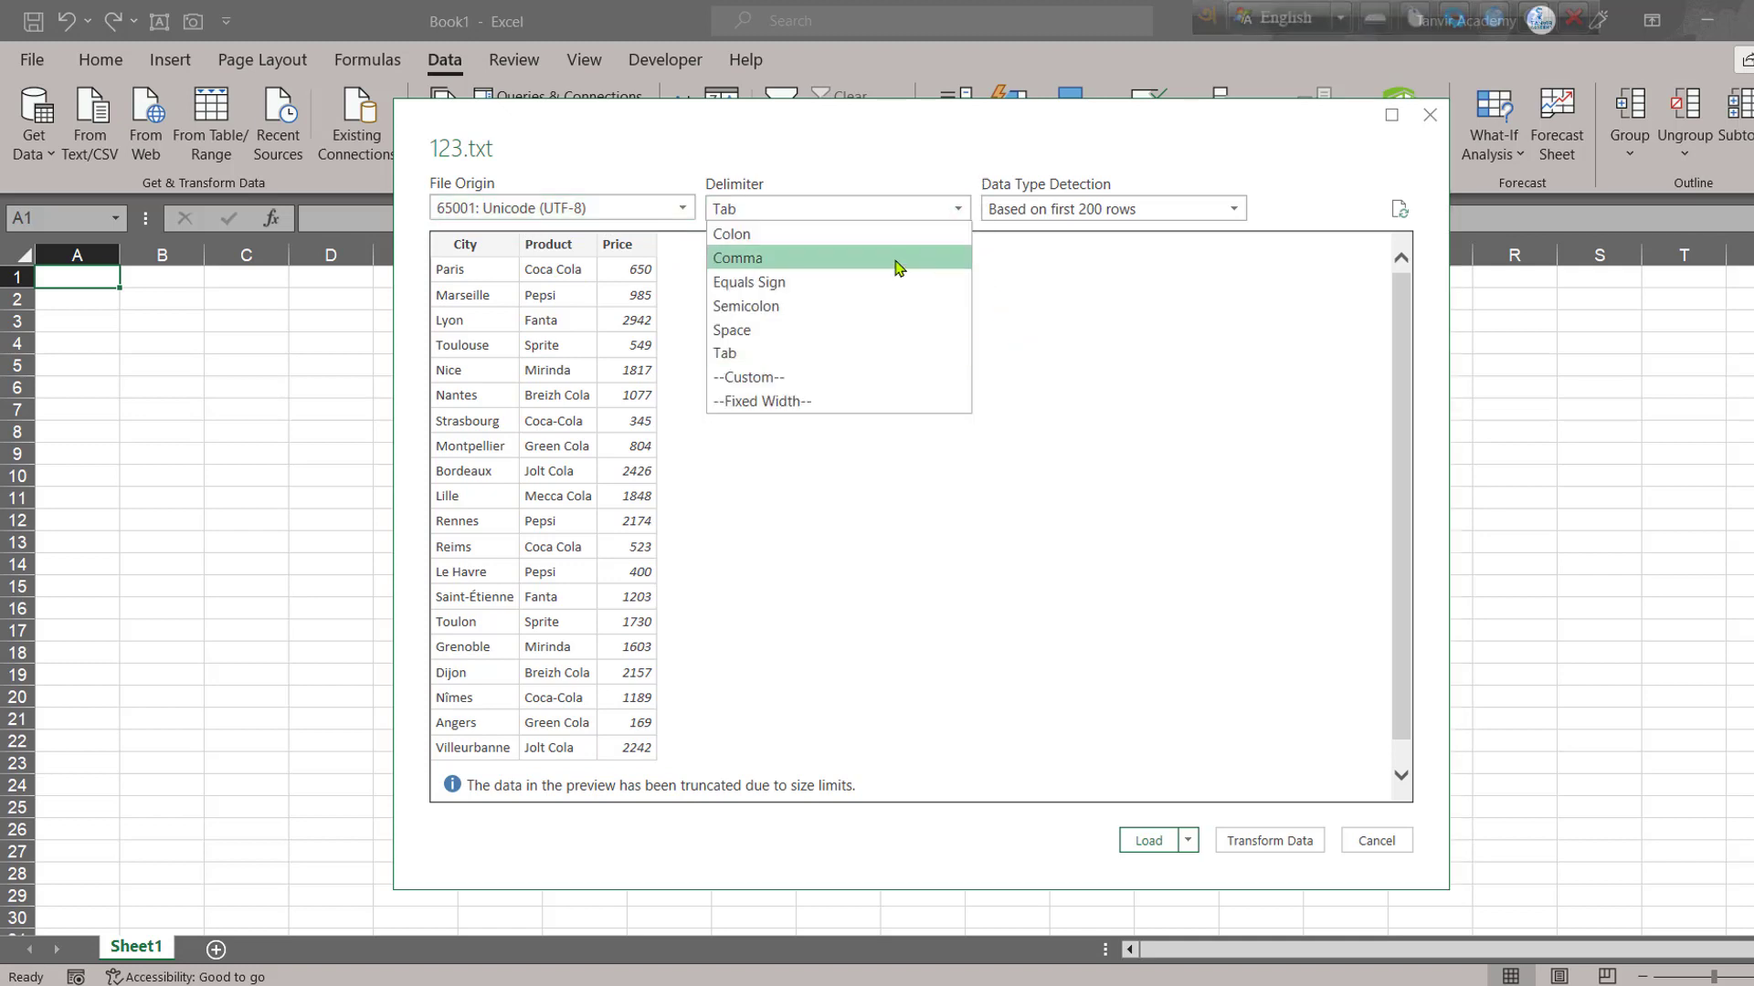
left_click(913, 560)
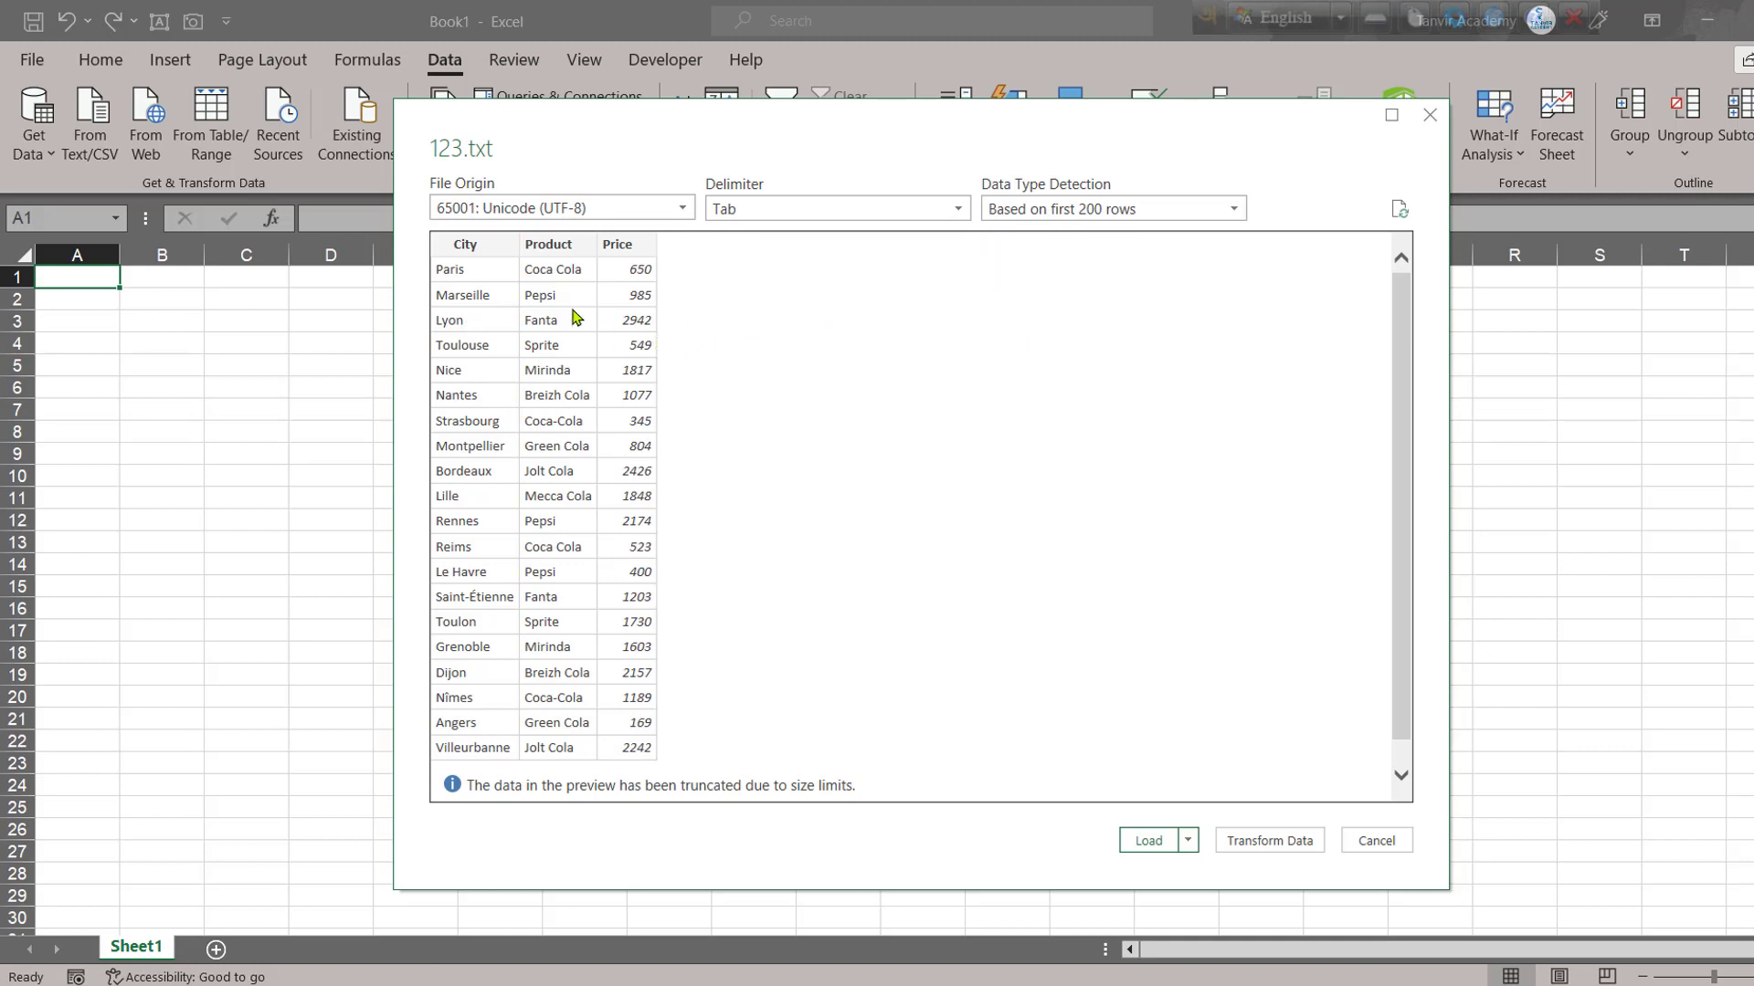
key("ctrl+2")
left_click_drag(422, 230, 659, 257)
left_click_drag(659, 258, 721, 331)
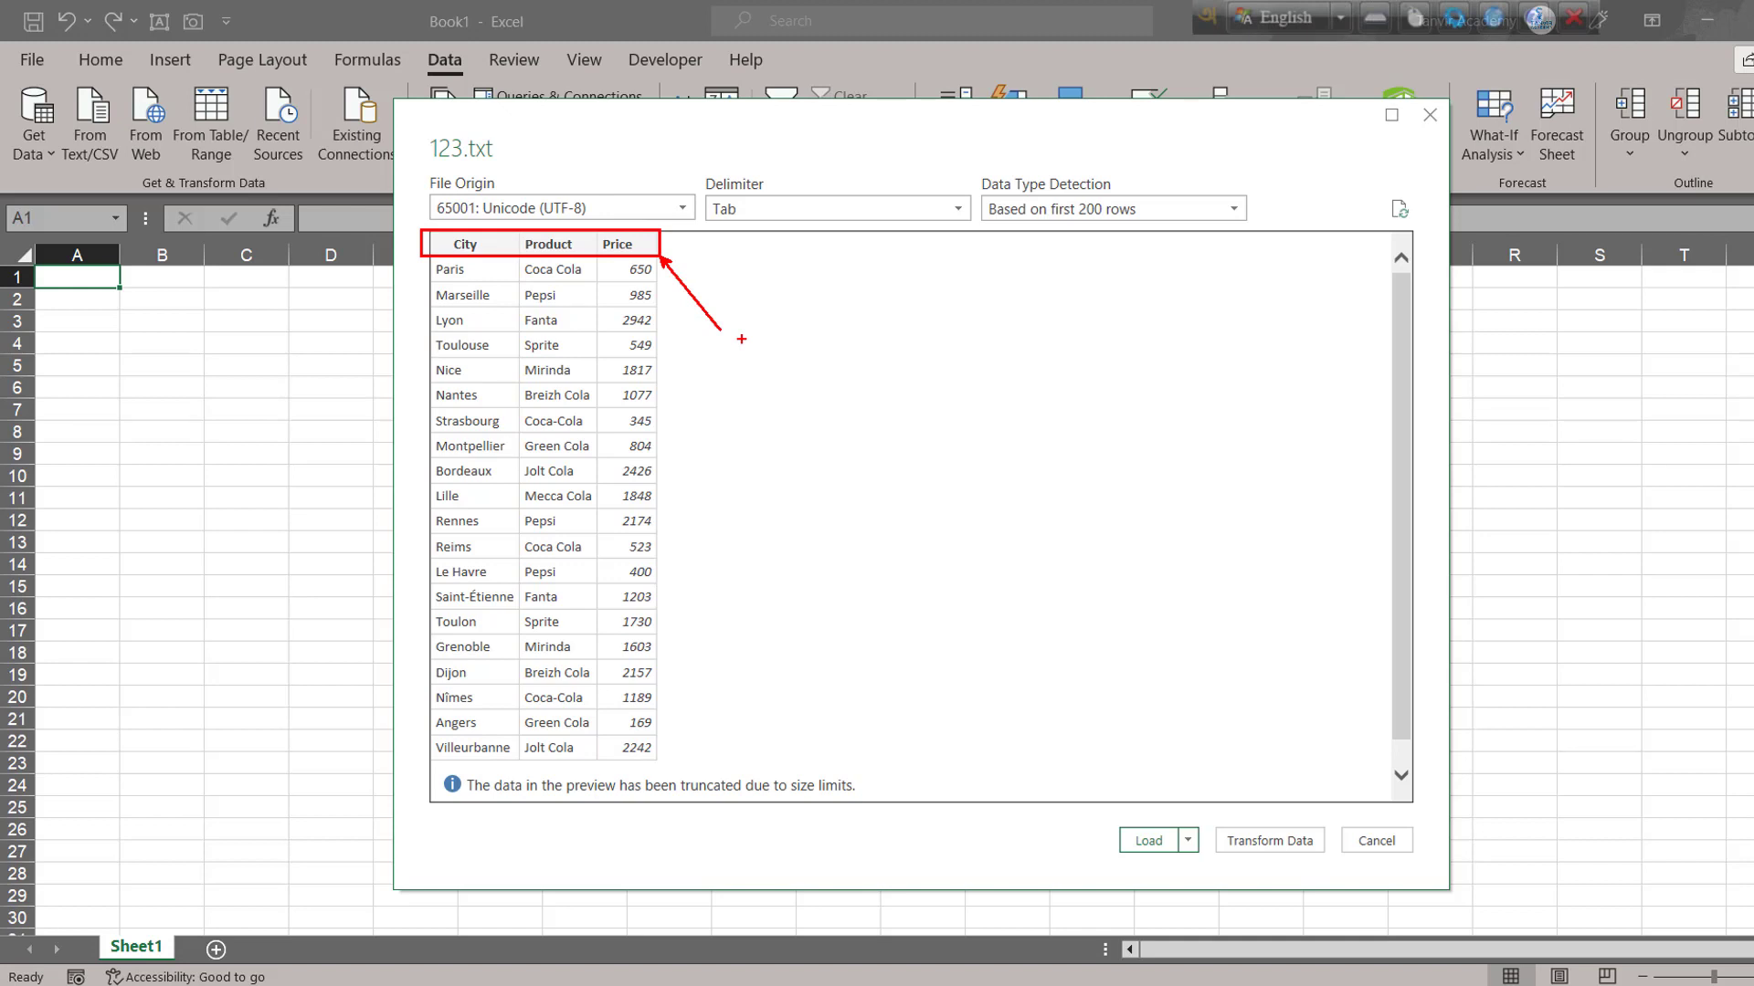
key("Escape")
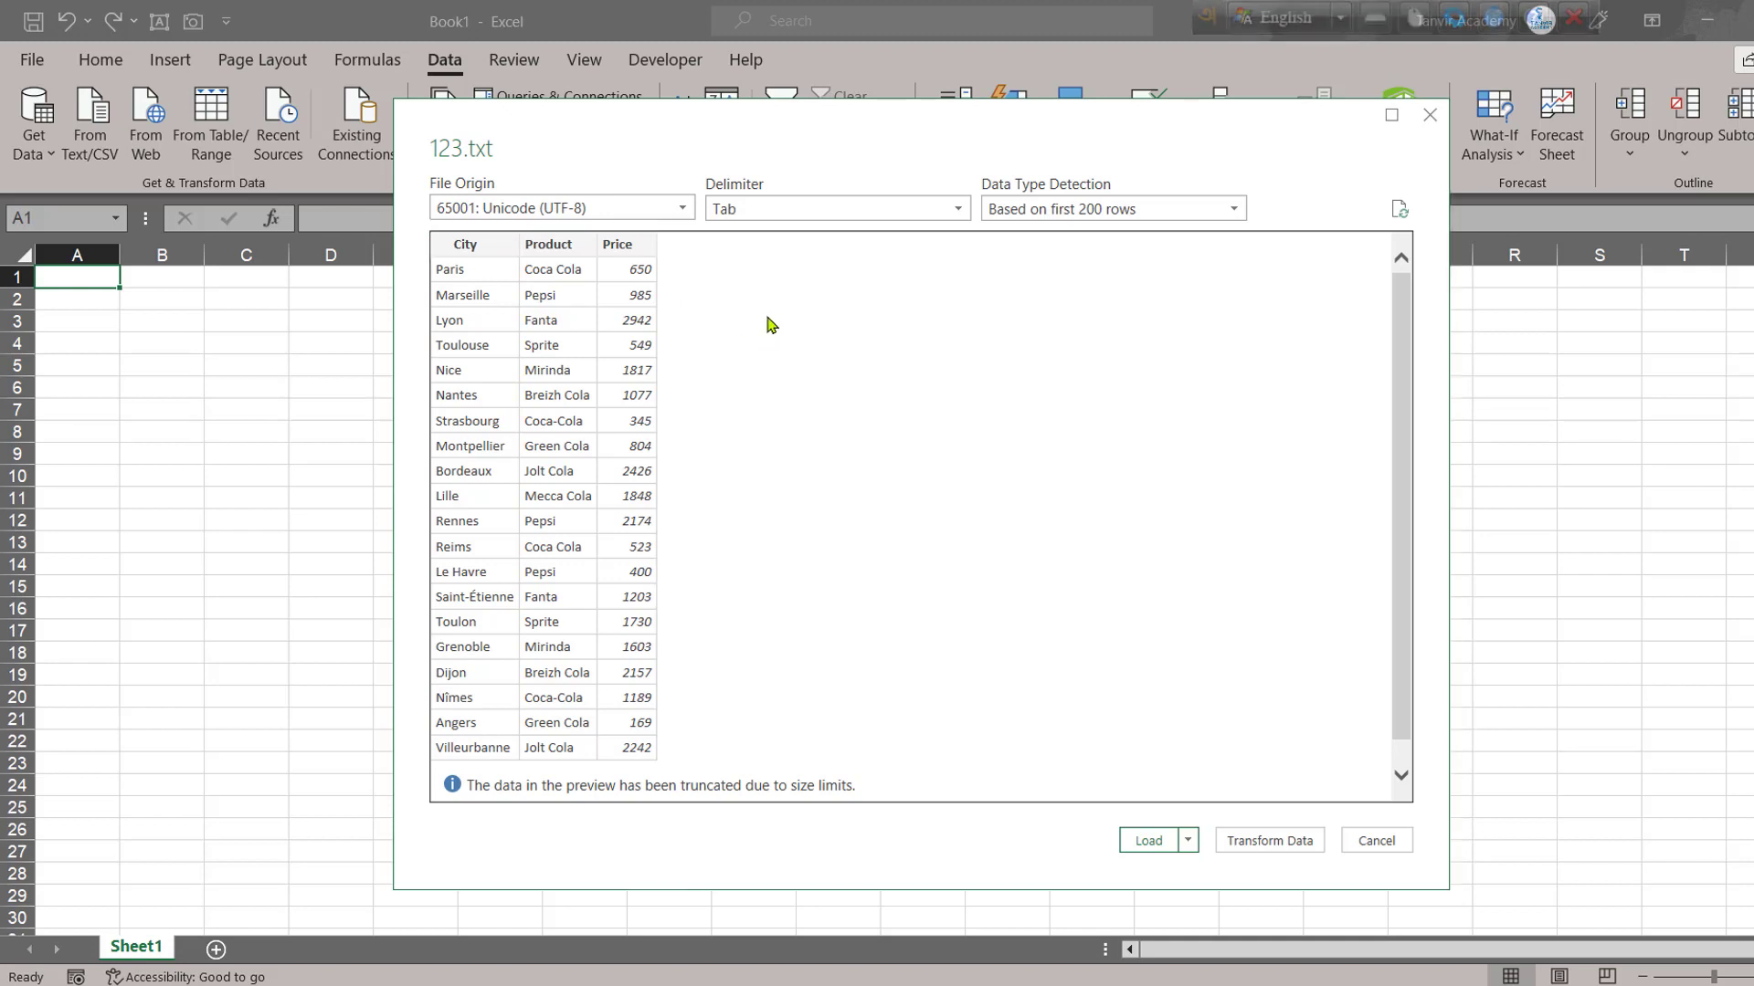
left_click(1122, 590)
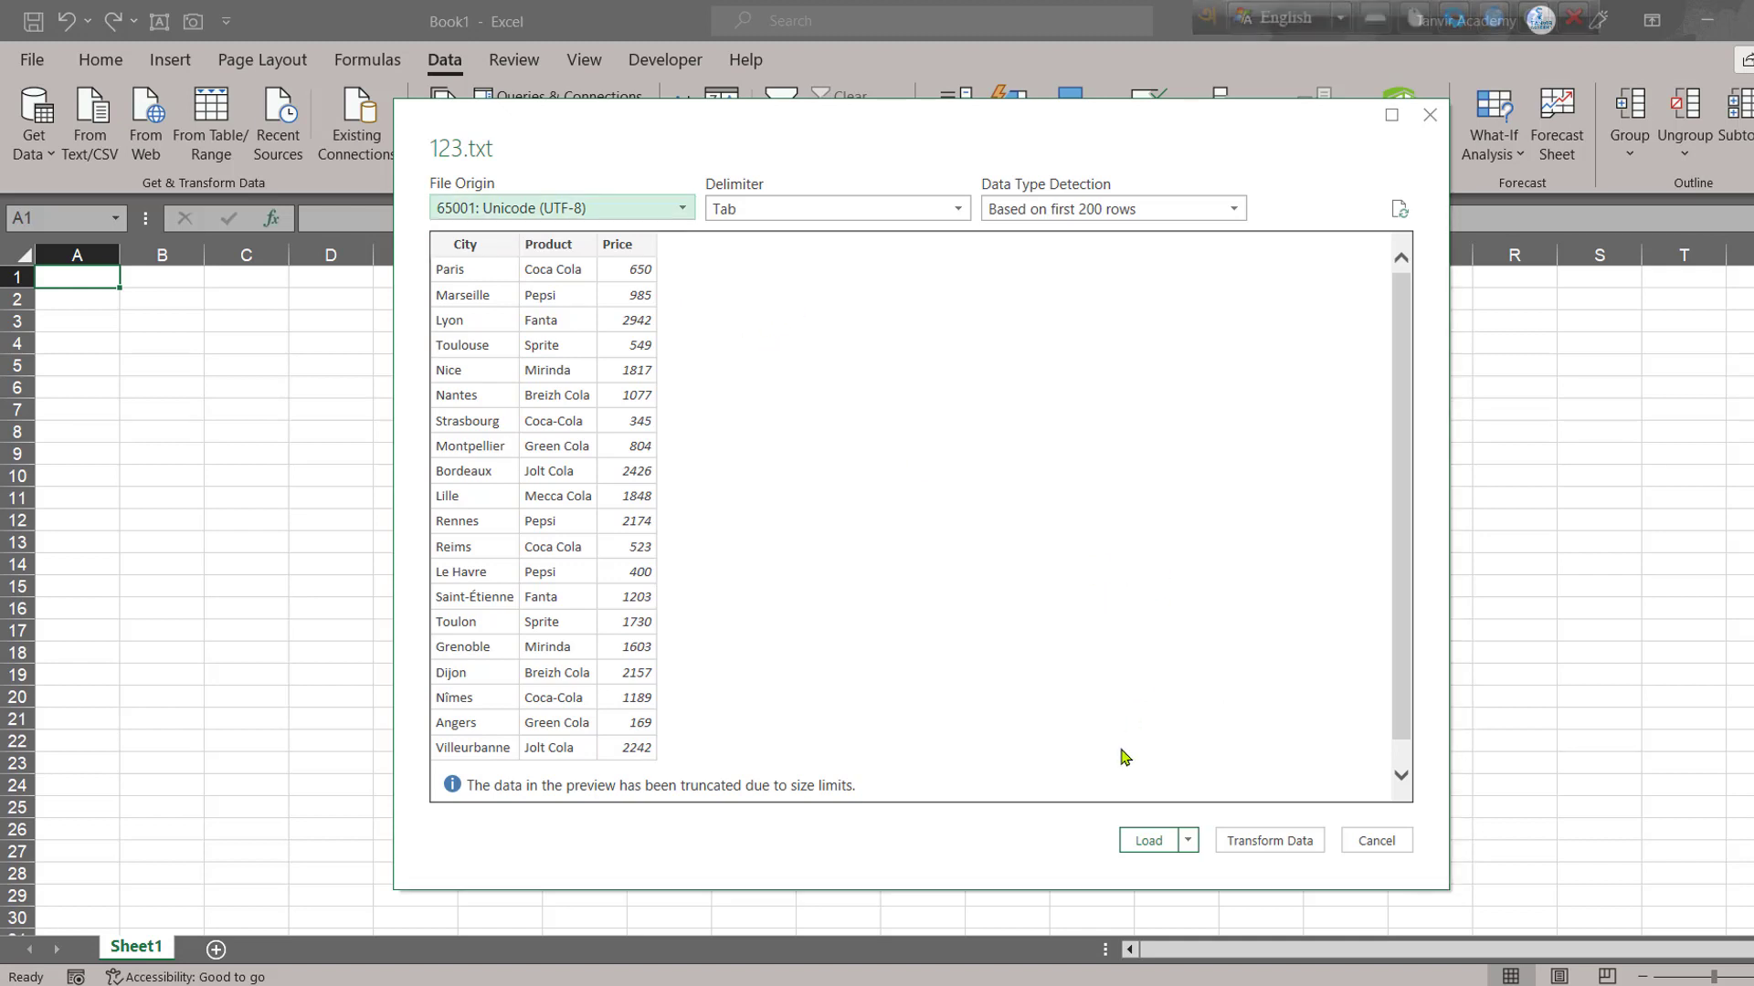
Load the previewed 123.txt data into the workbook as a table on a new sheet
left_click(1148, 841)
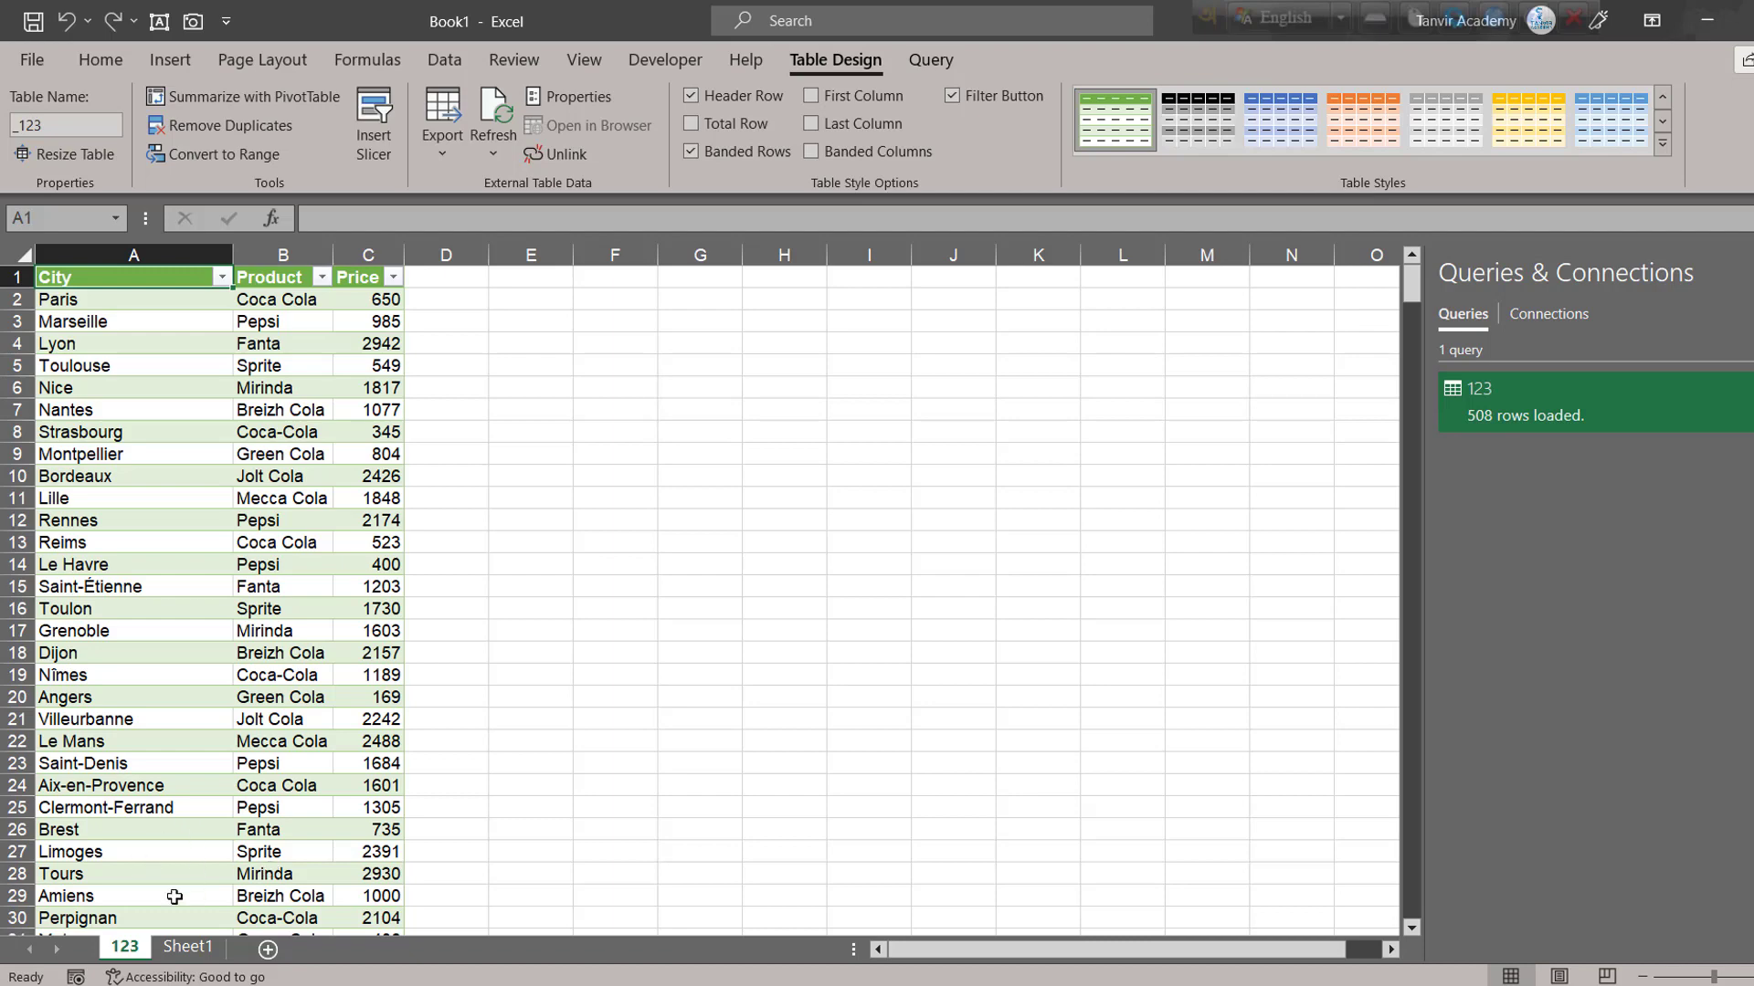
key("ctrl+2")
left_click_drag(145, 928, 243, 852)
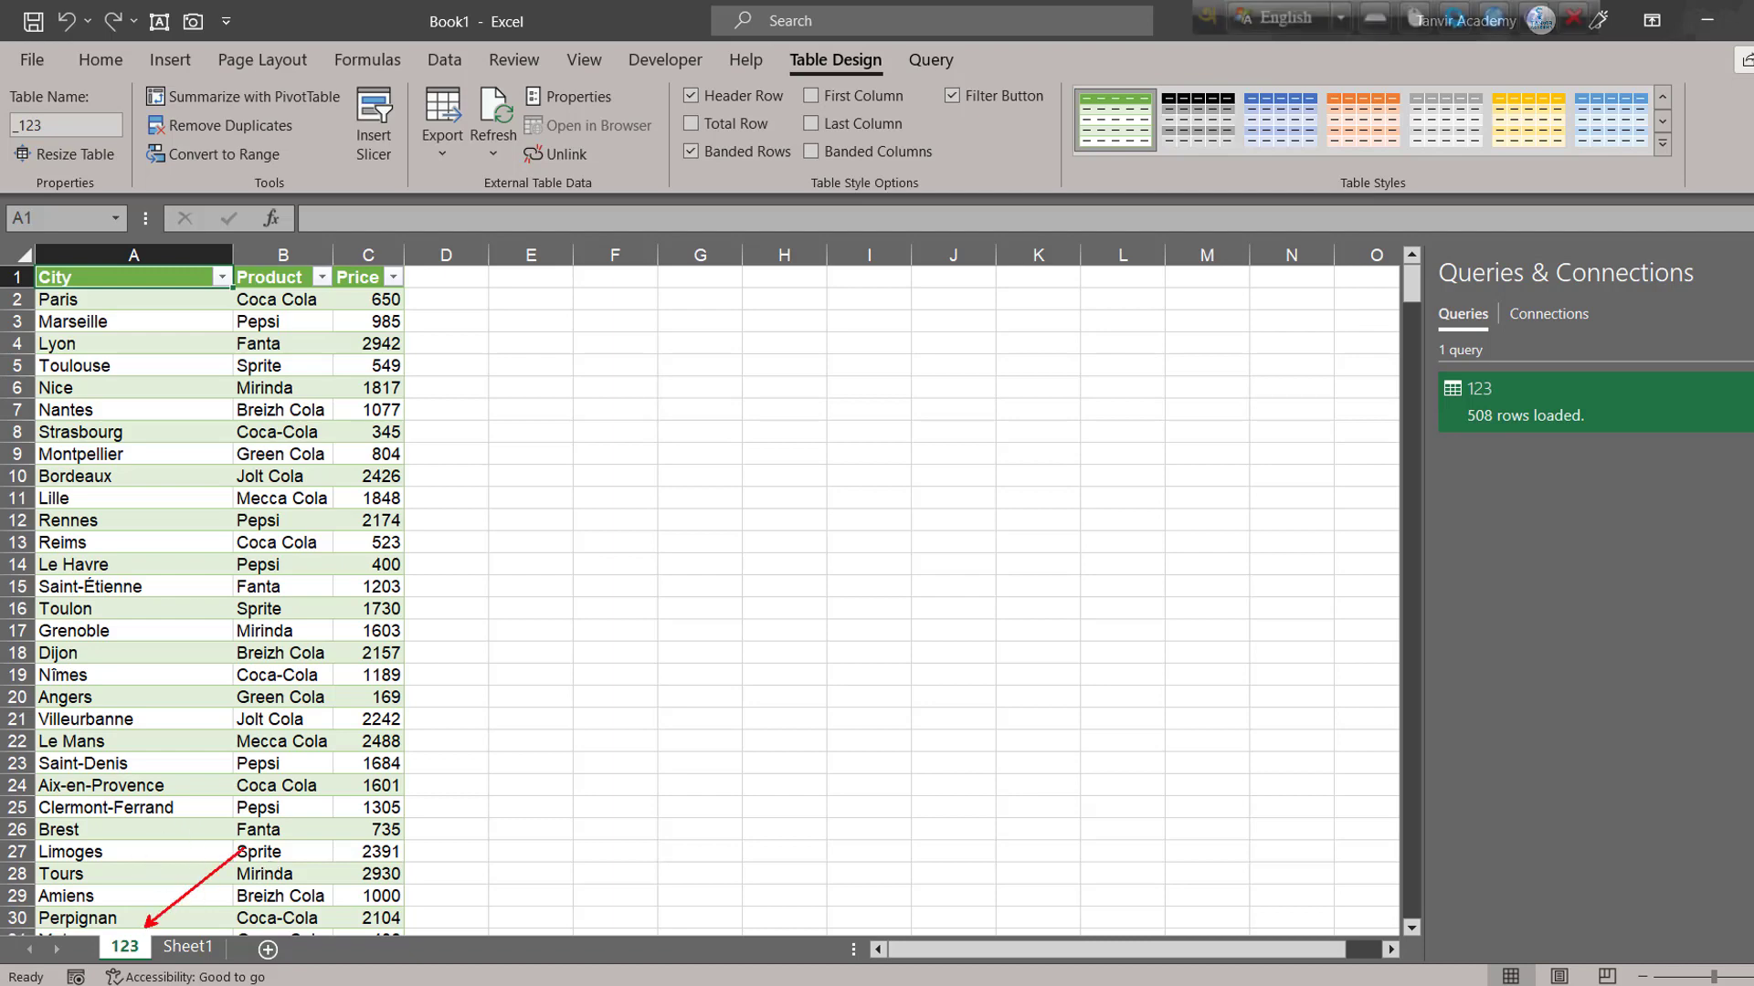
key("Escape")
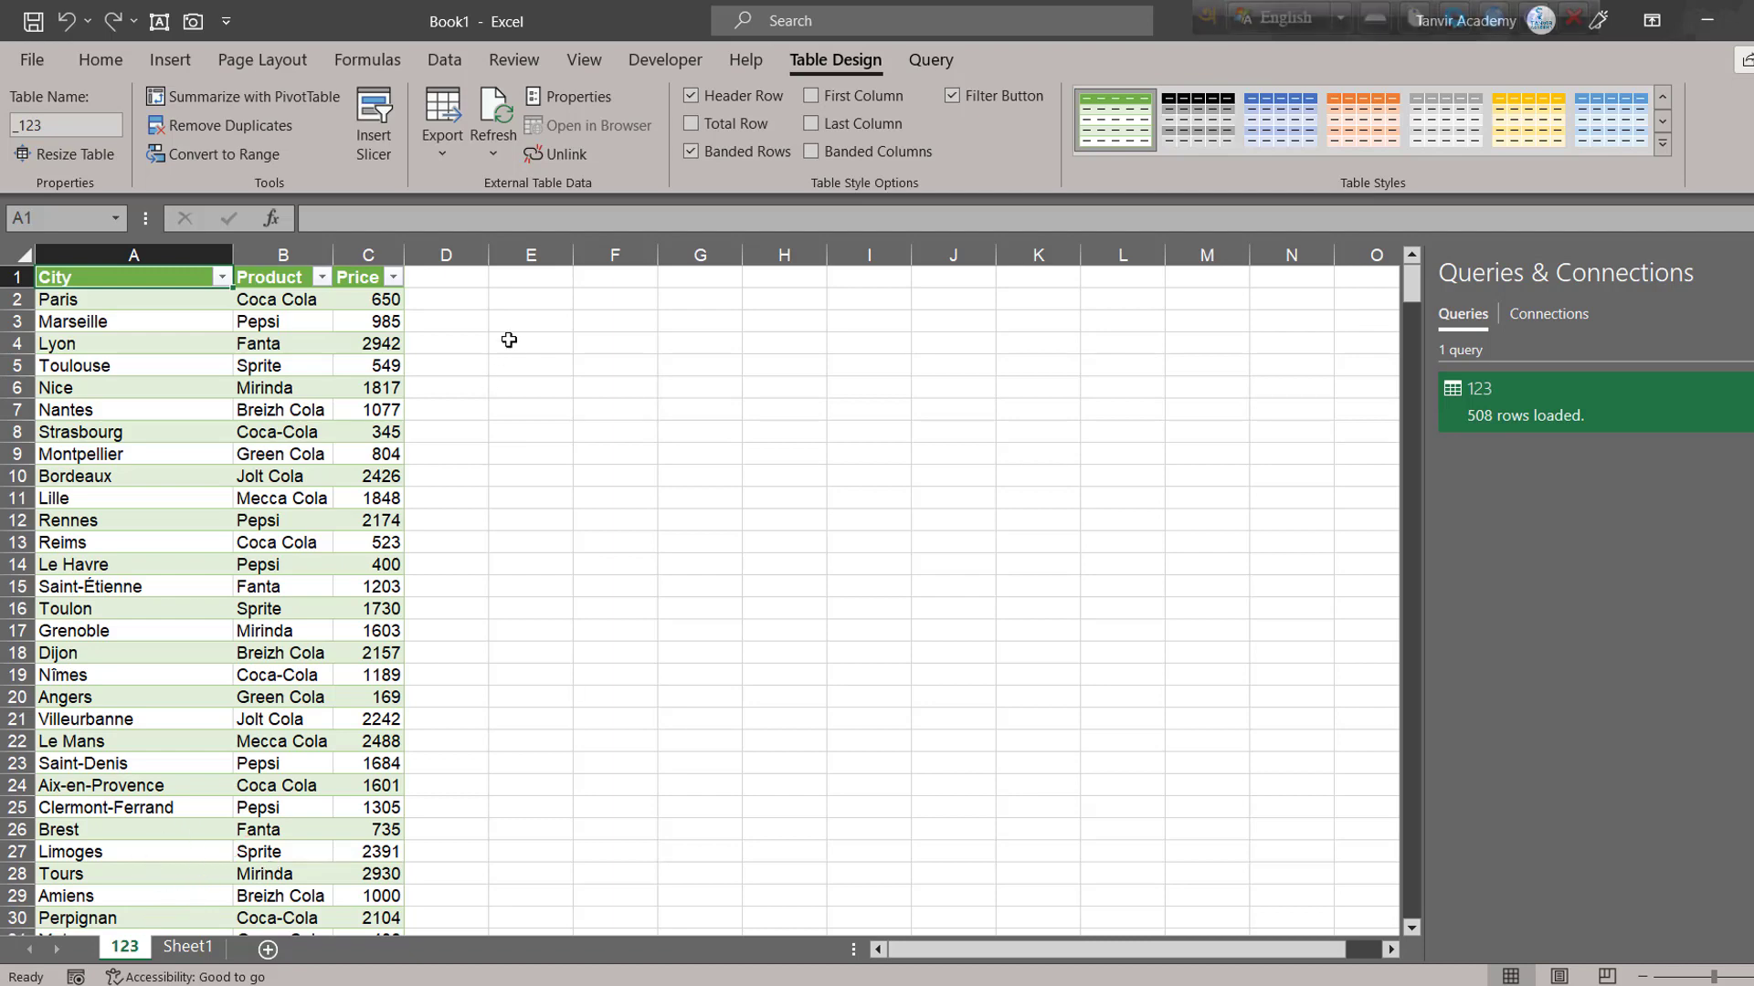
left_click(441, 299)
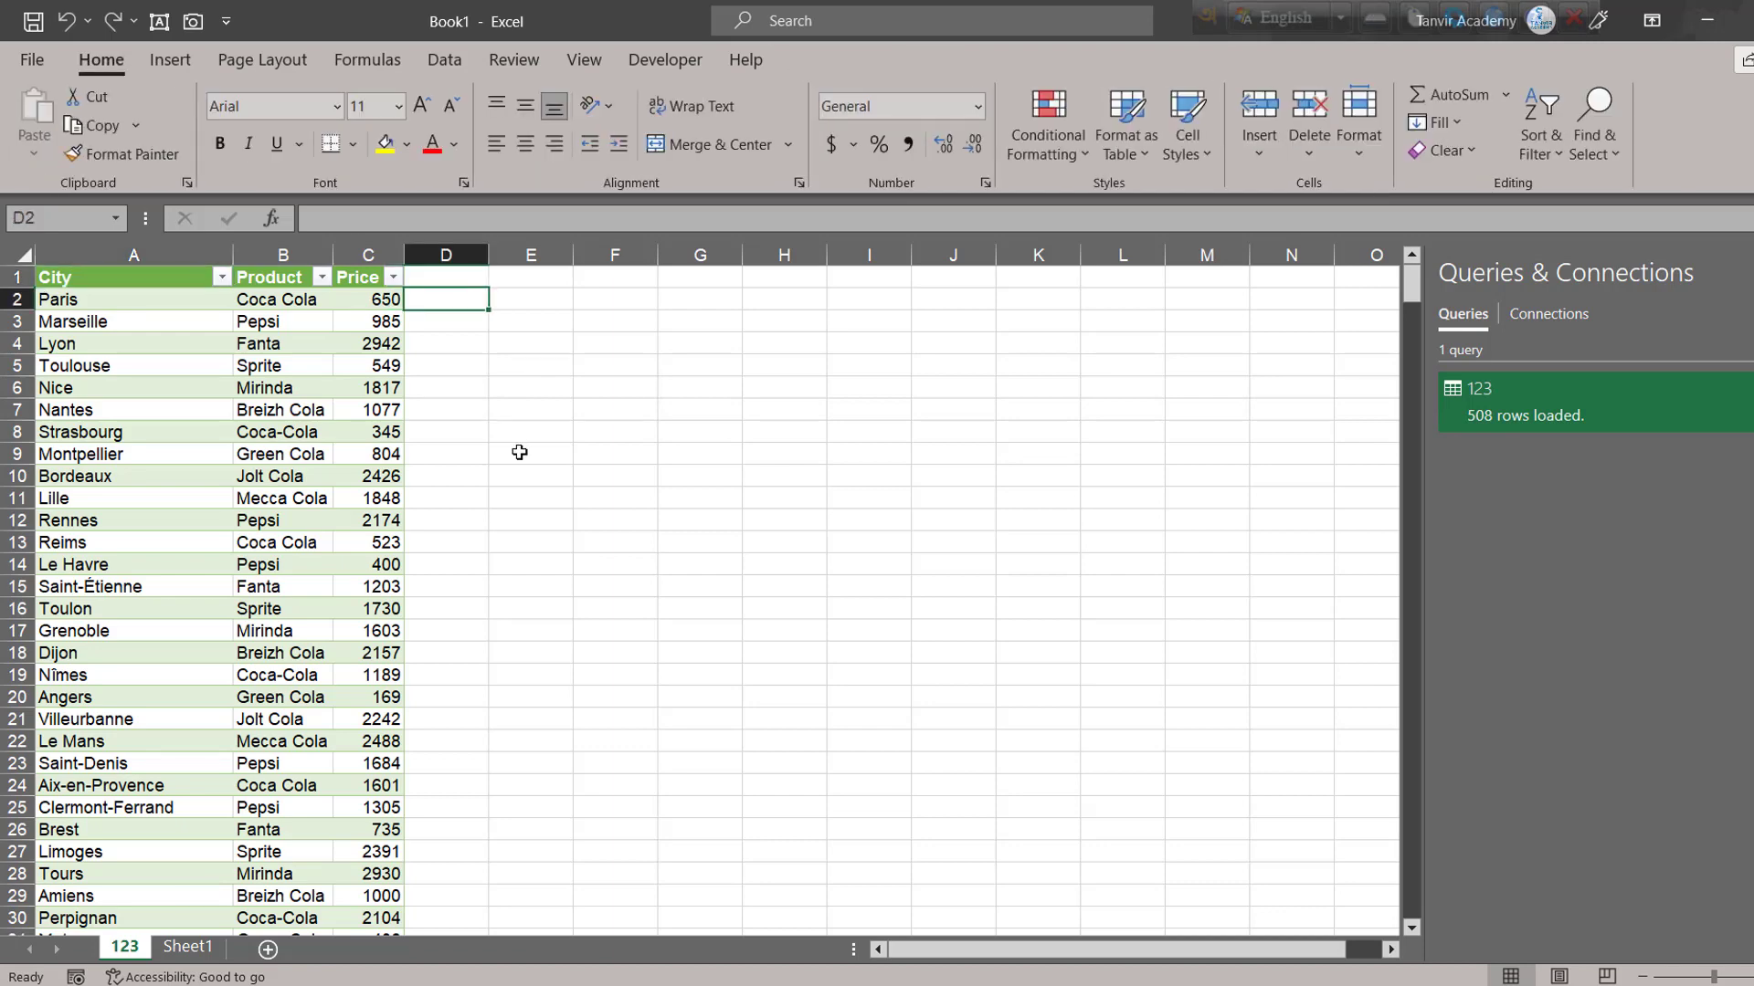
type("=")
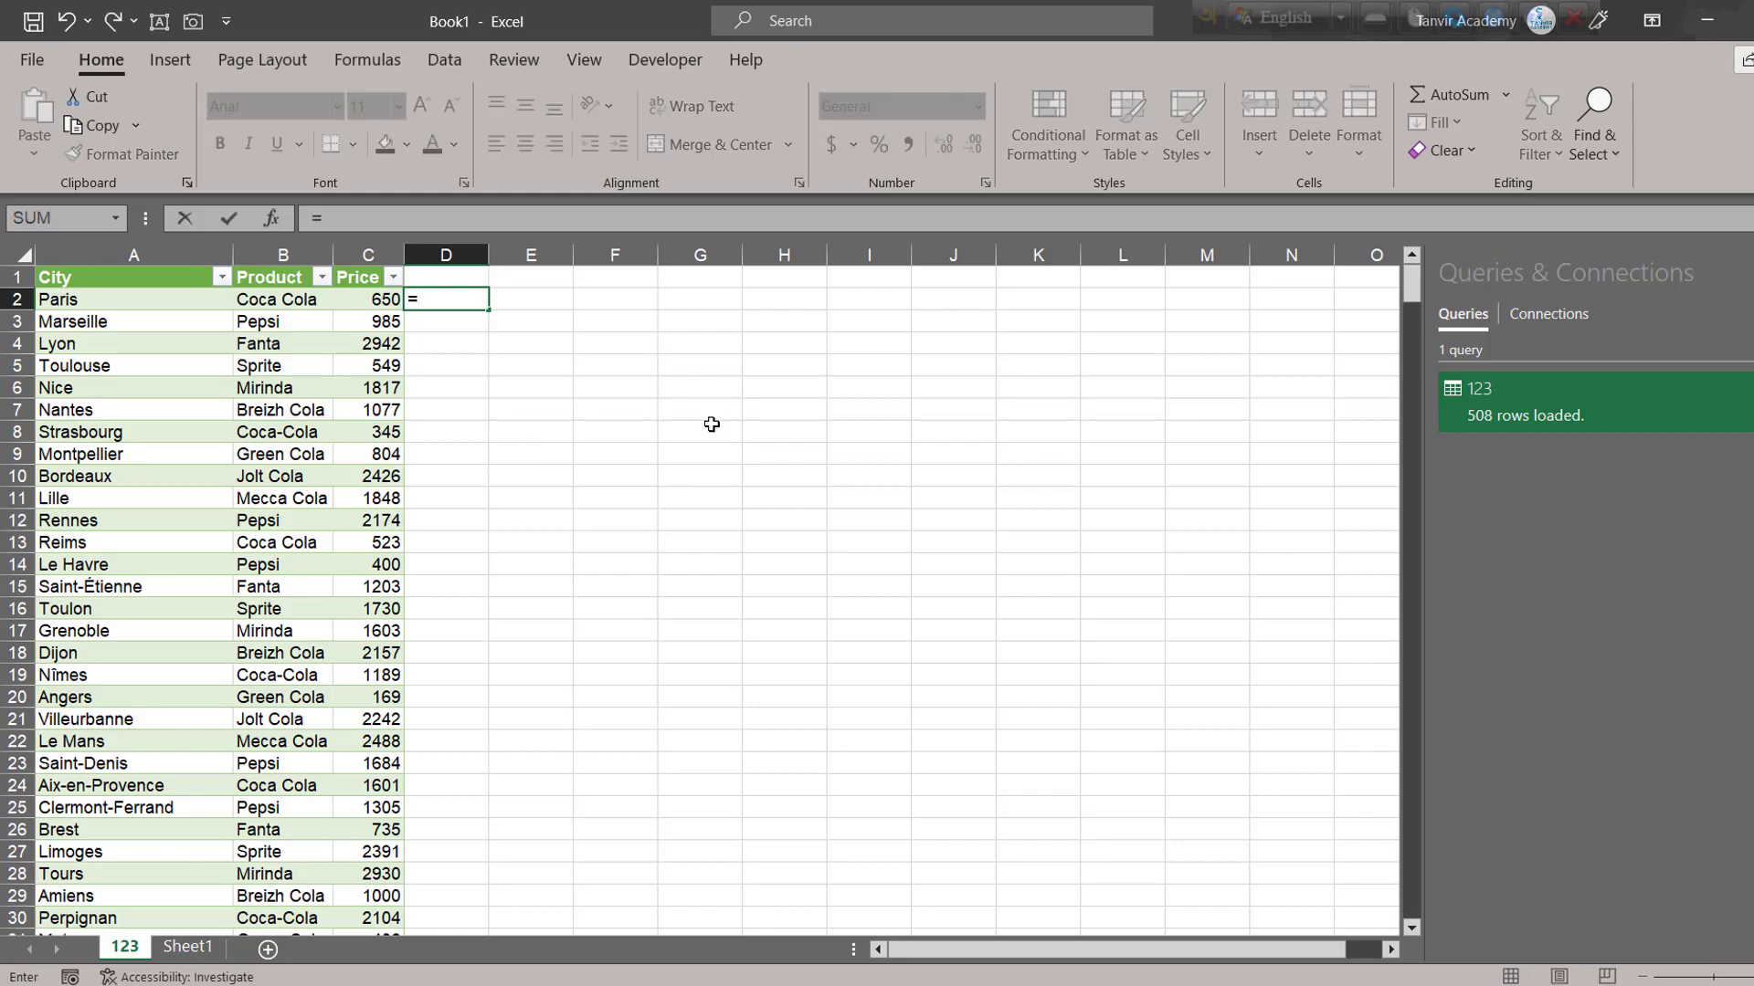
type("if")
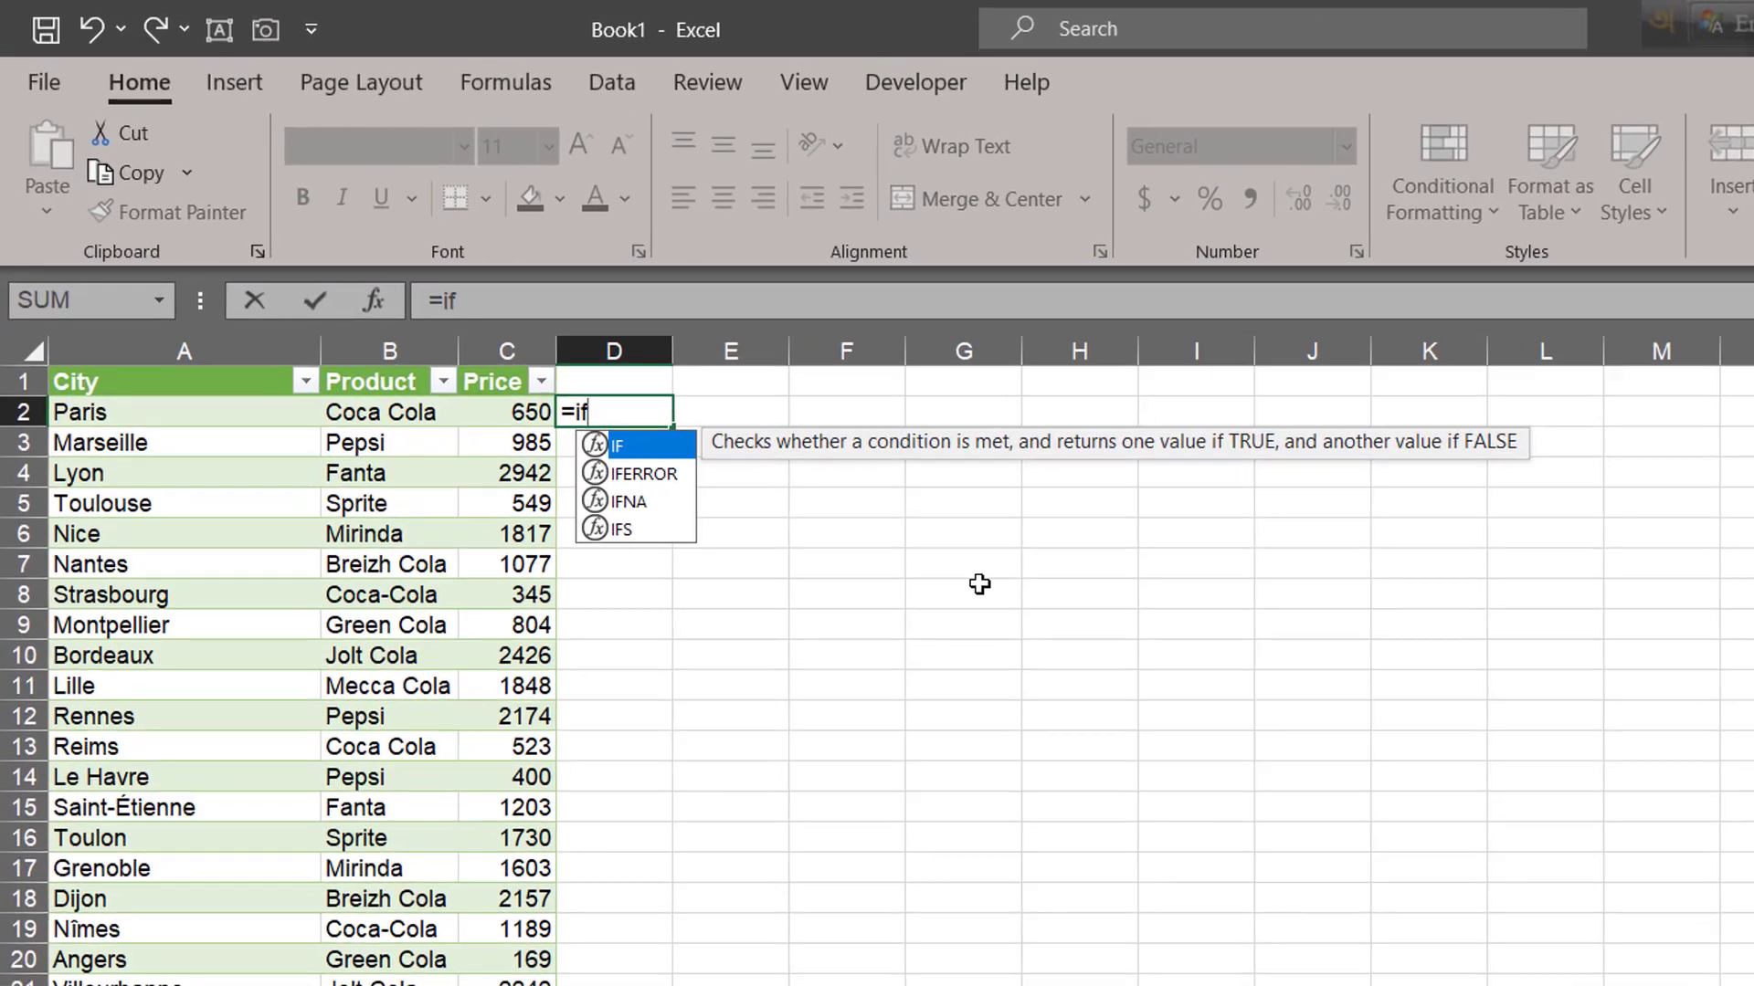
key("Tab")
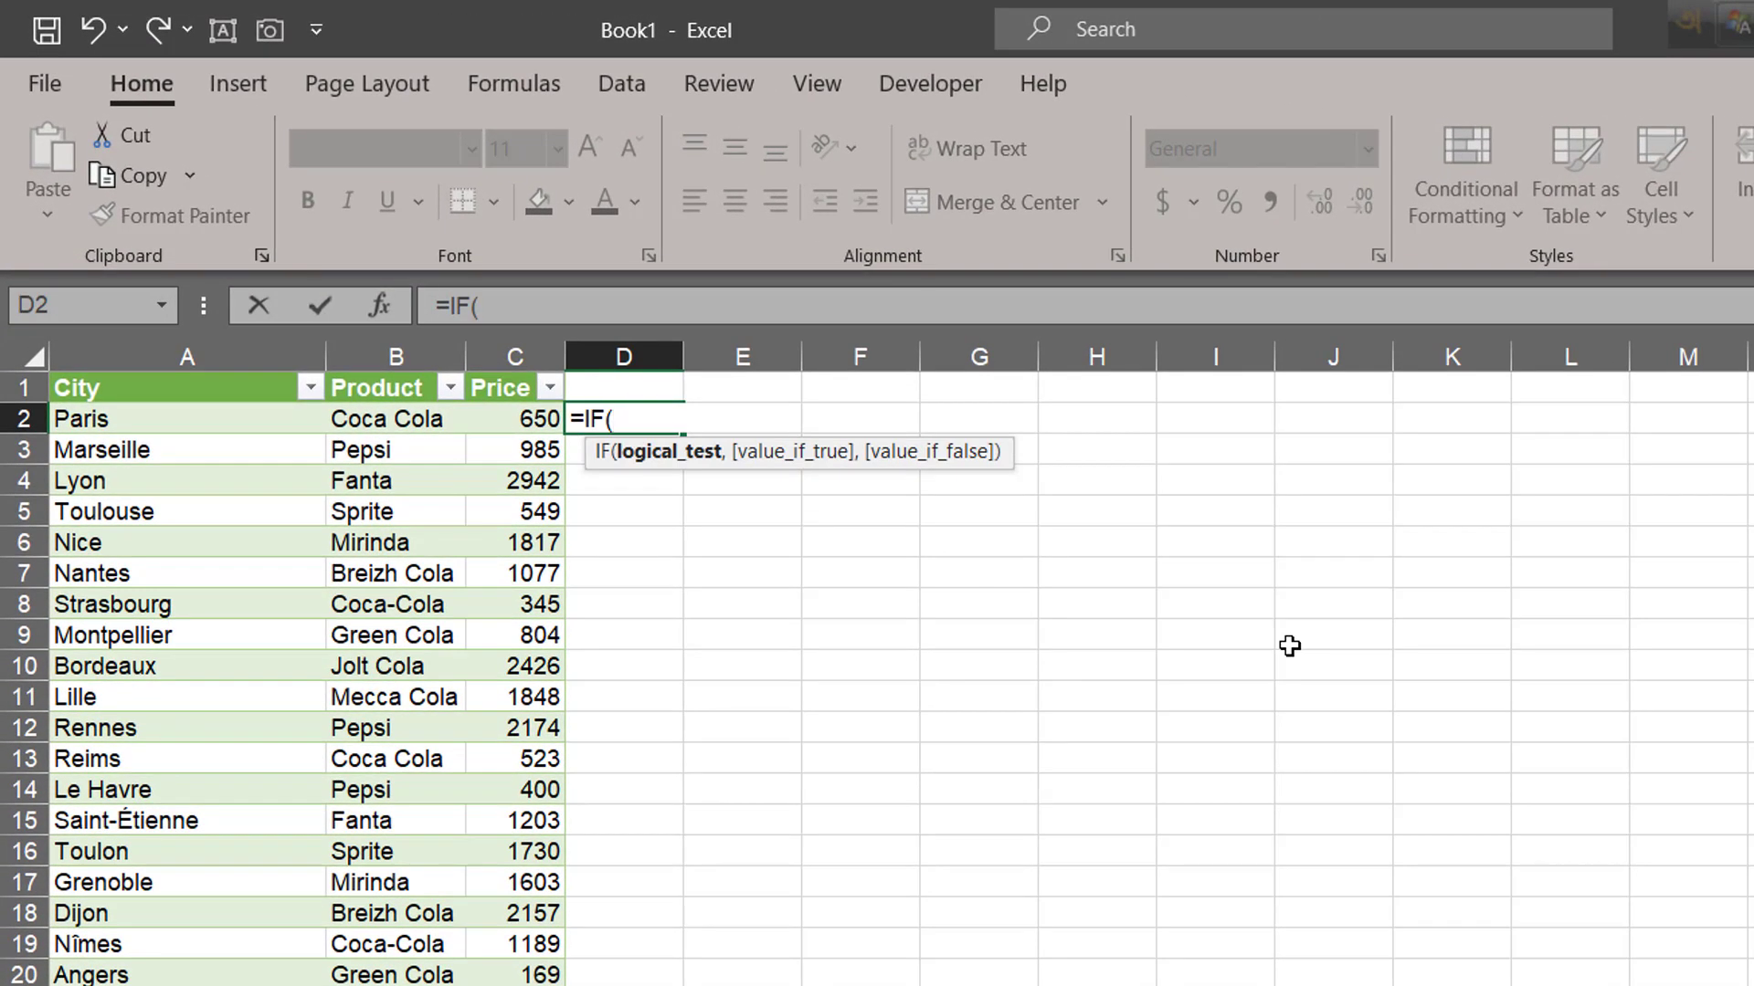
left_click(528, 420)
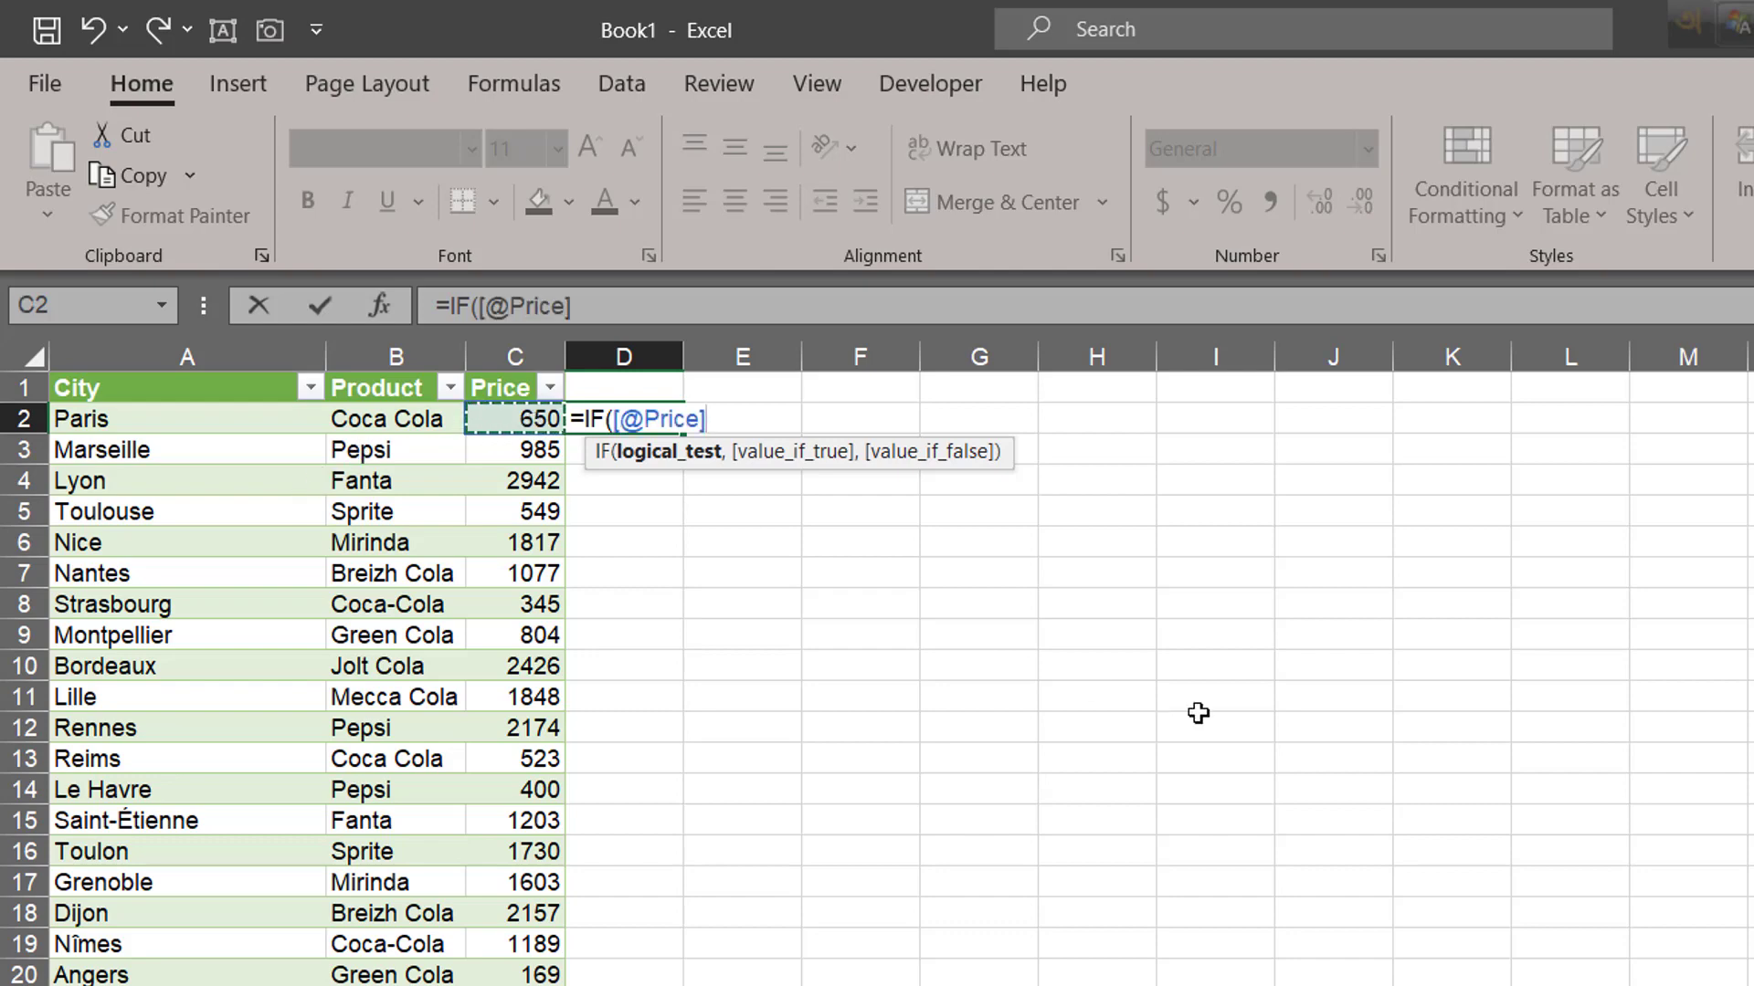
type(">100,")
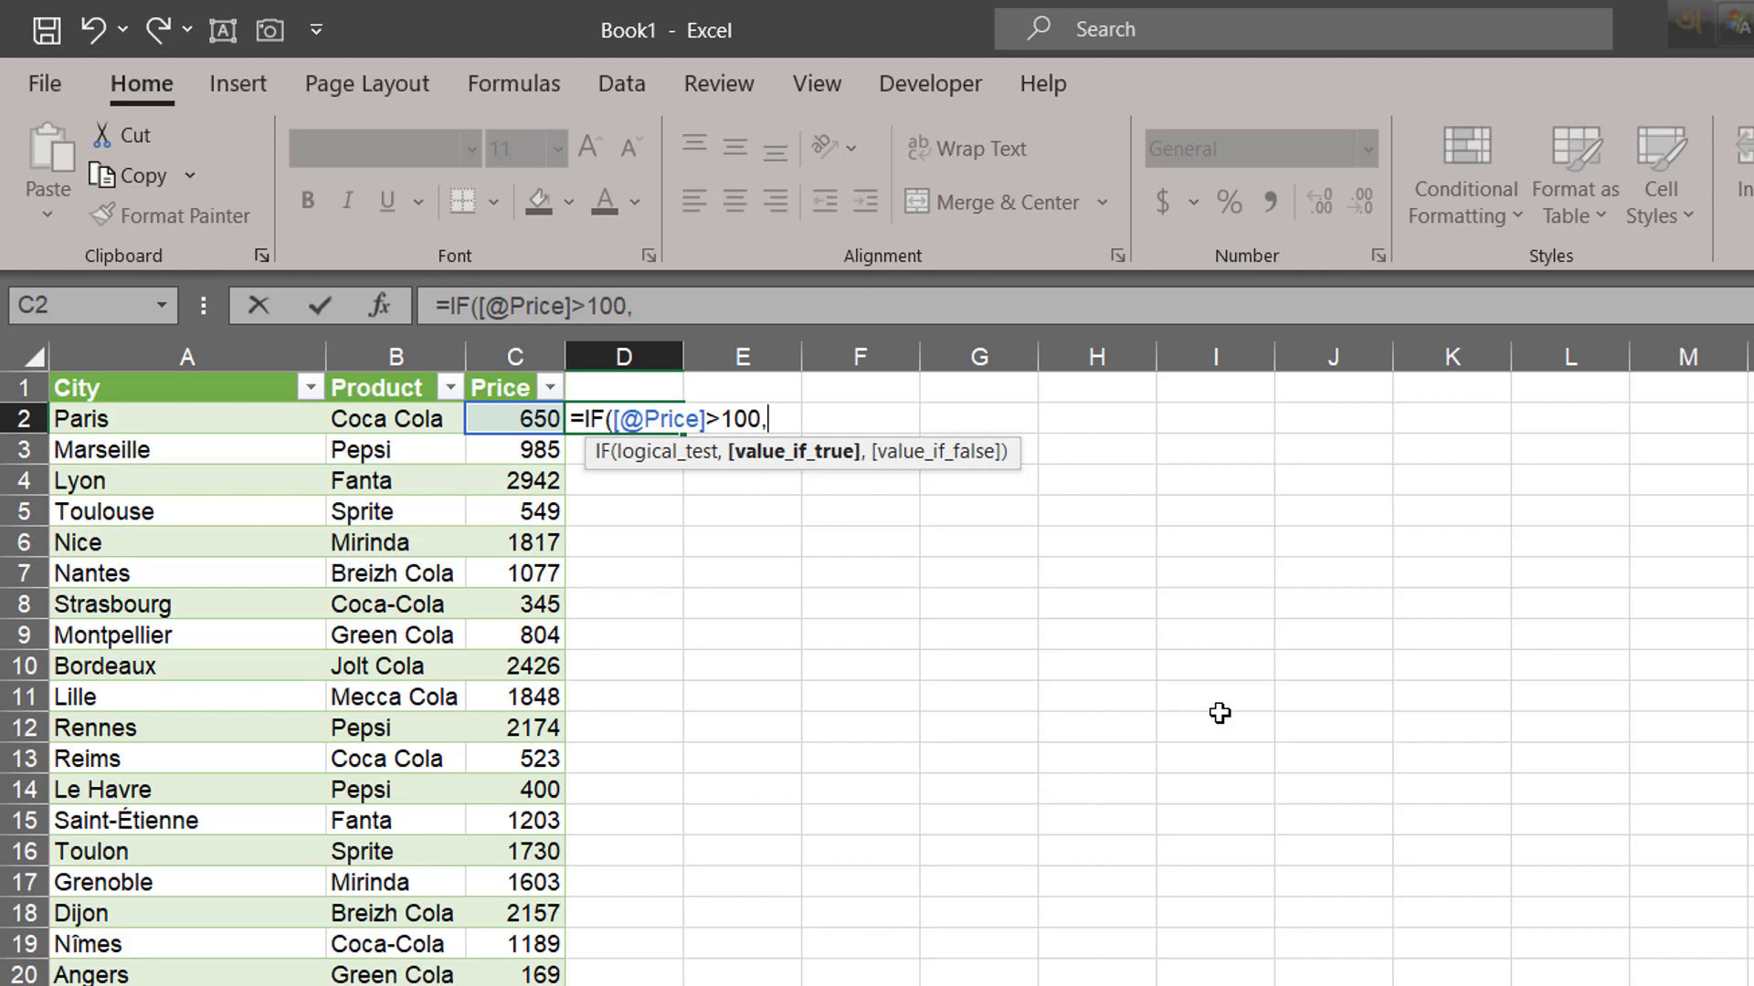
left_click(501, 420)
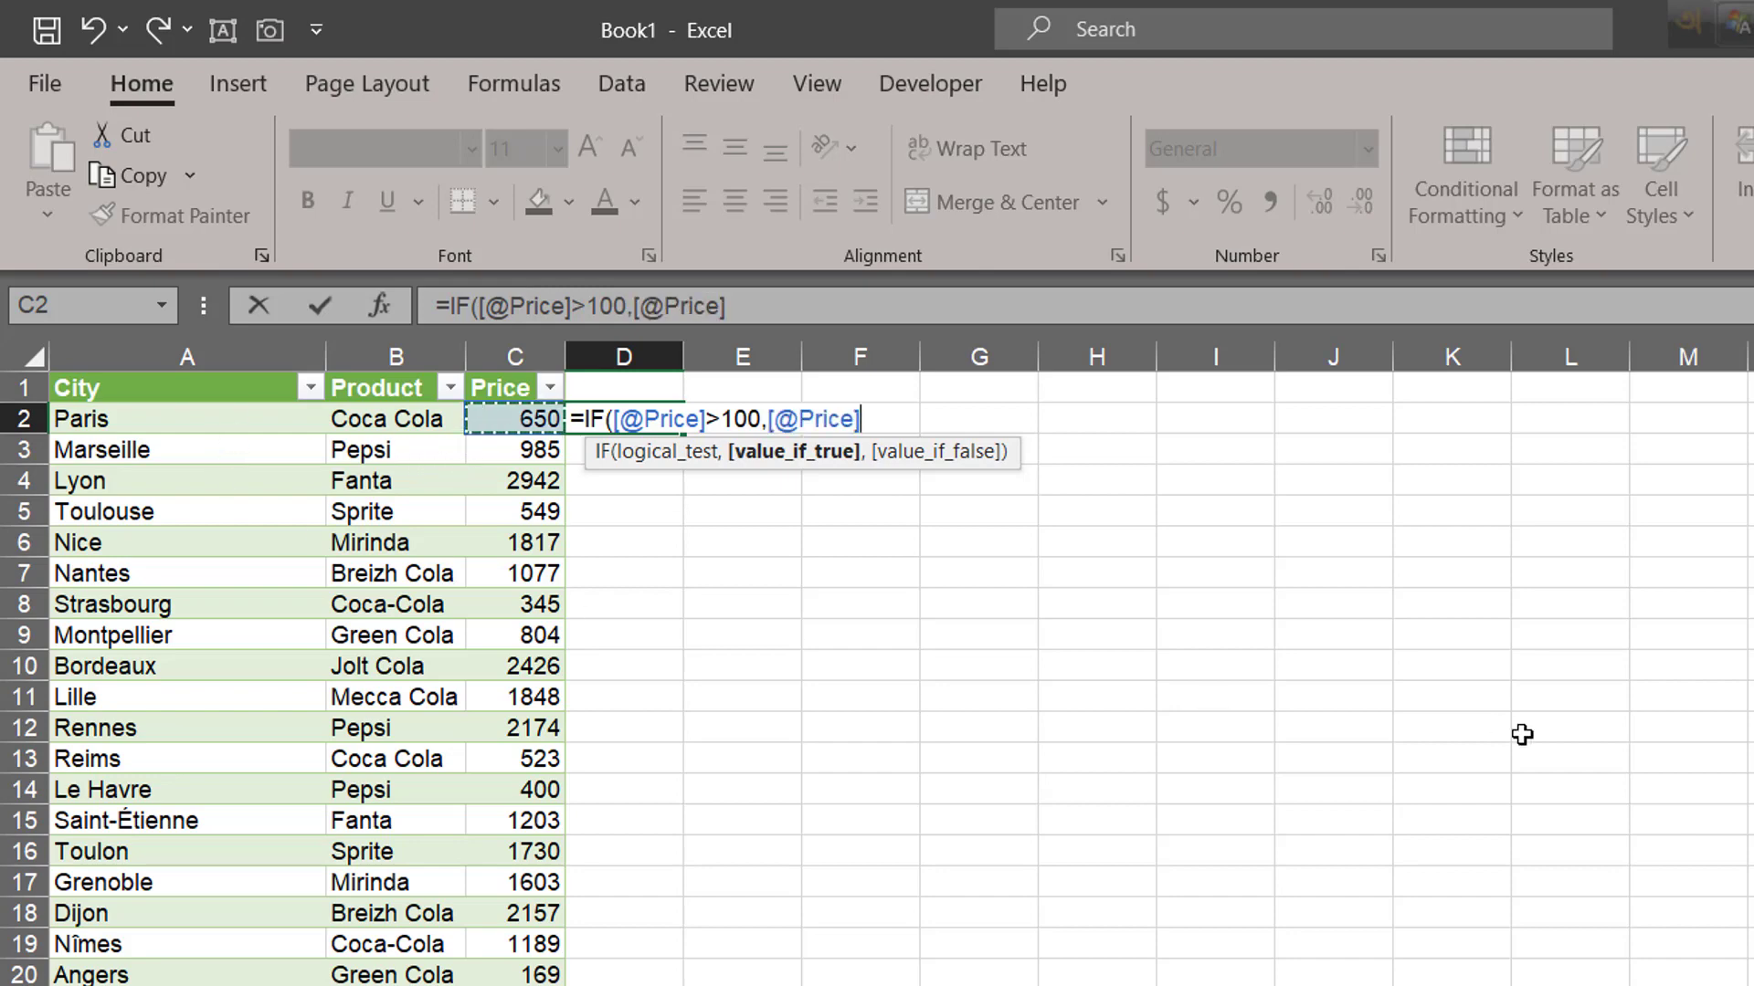
type("*0.92")
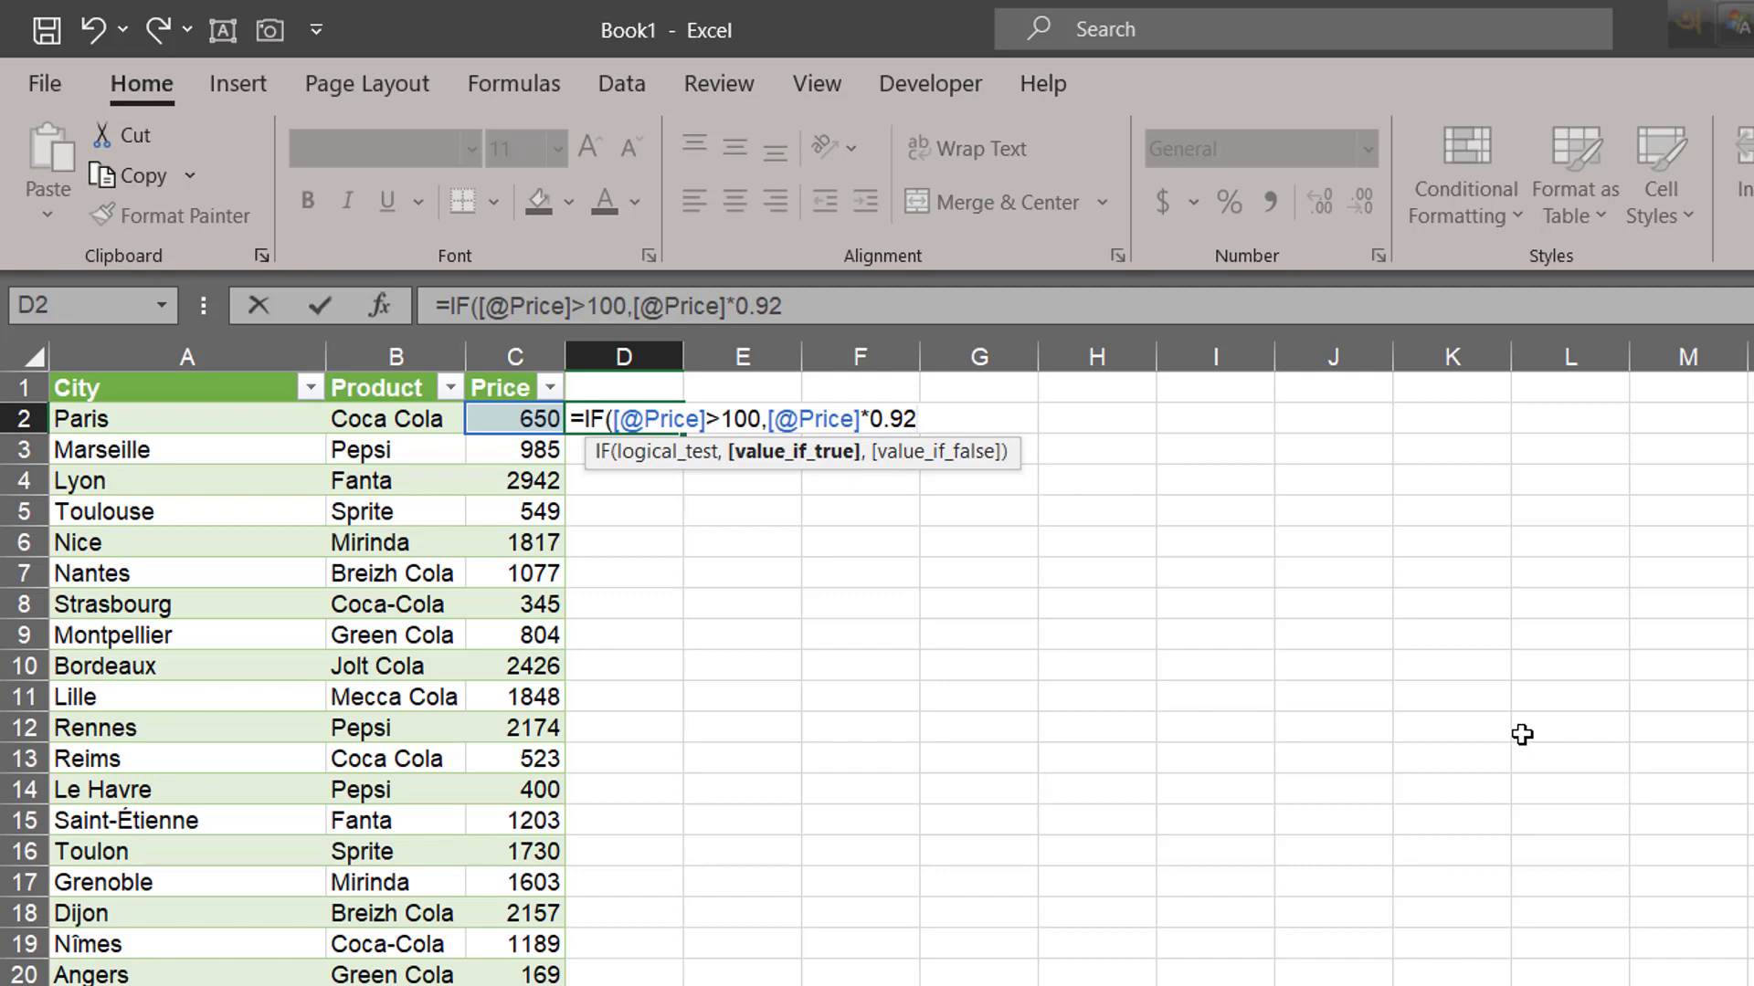
type(",")
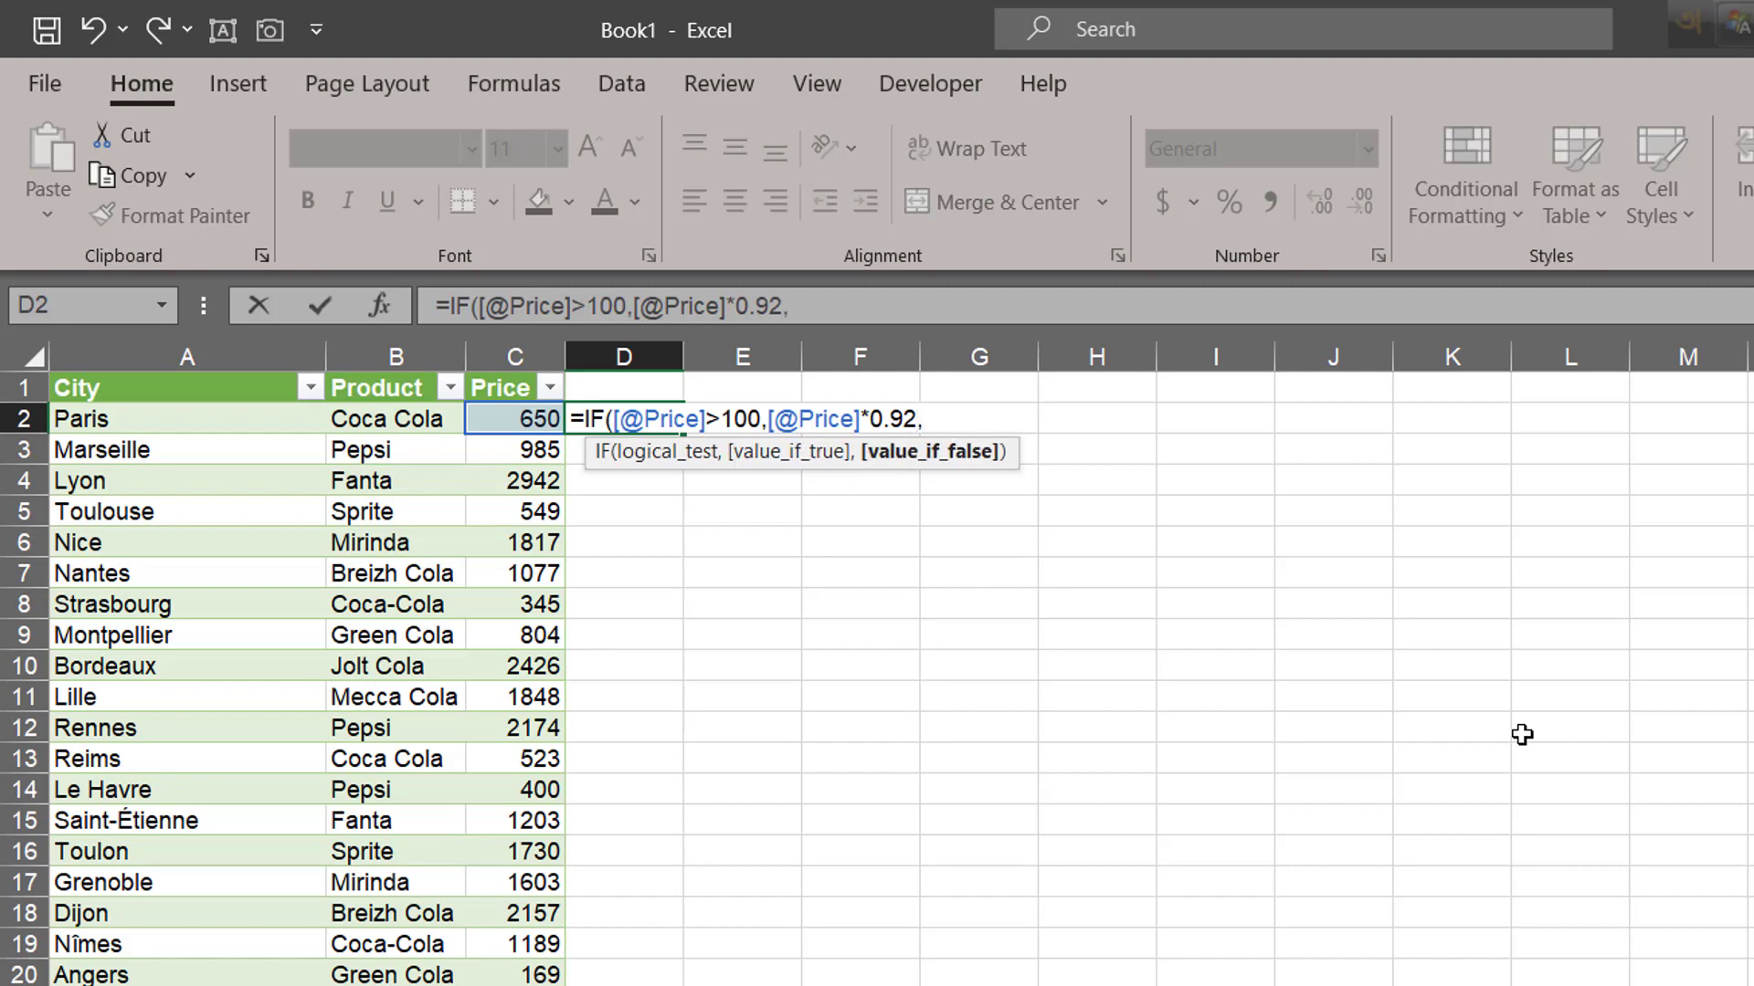
left_click(504, 422)
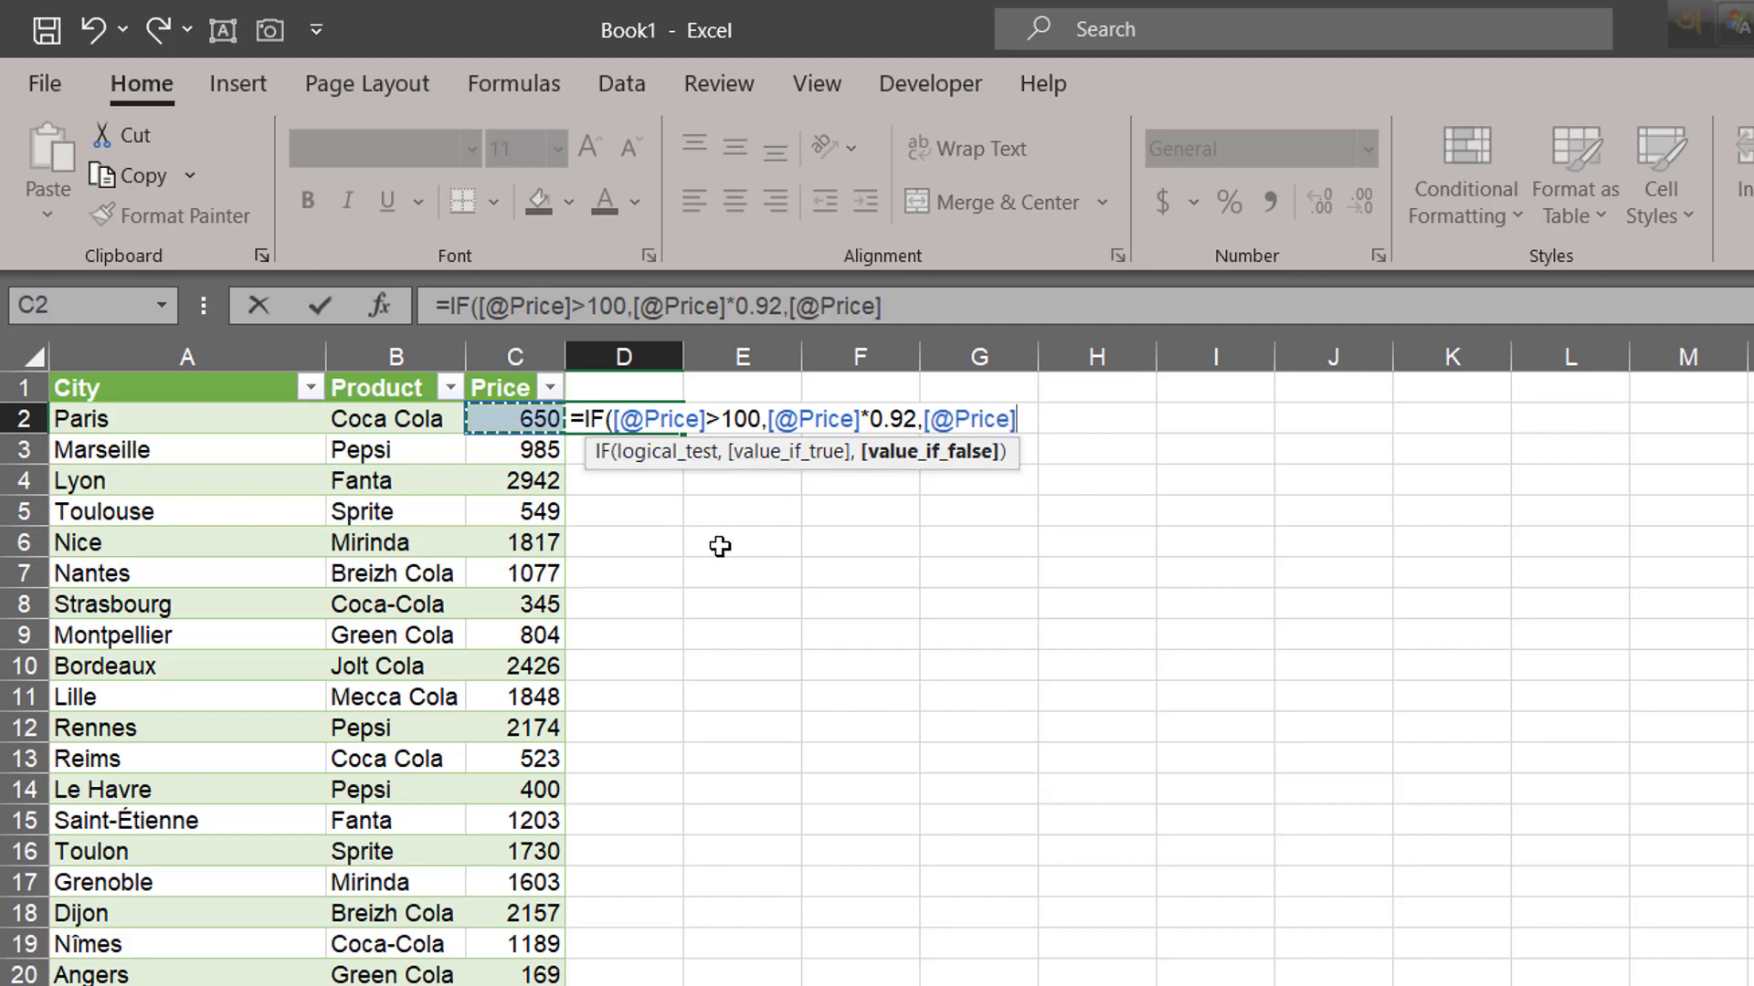
key("Return")
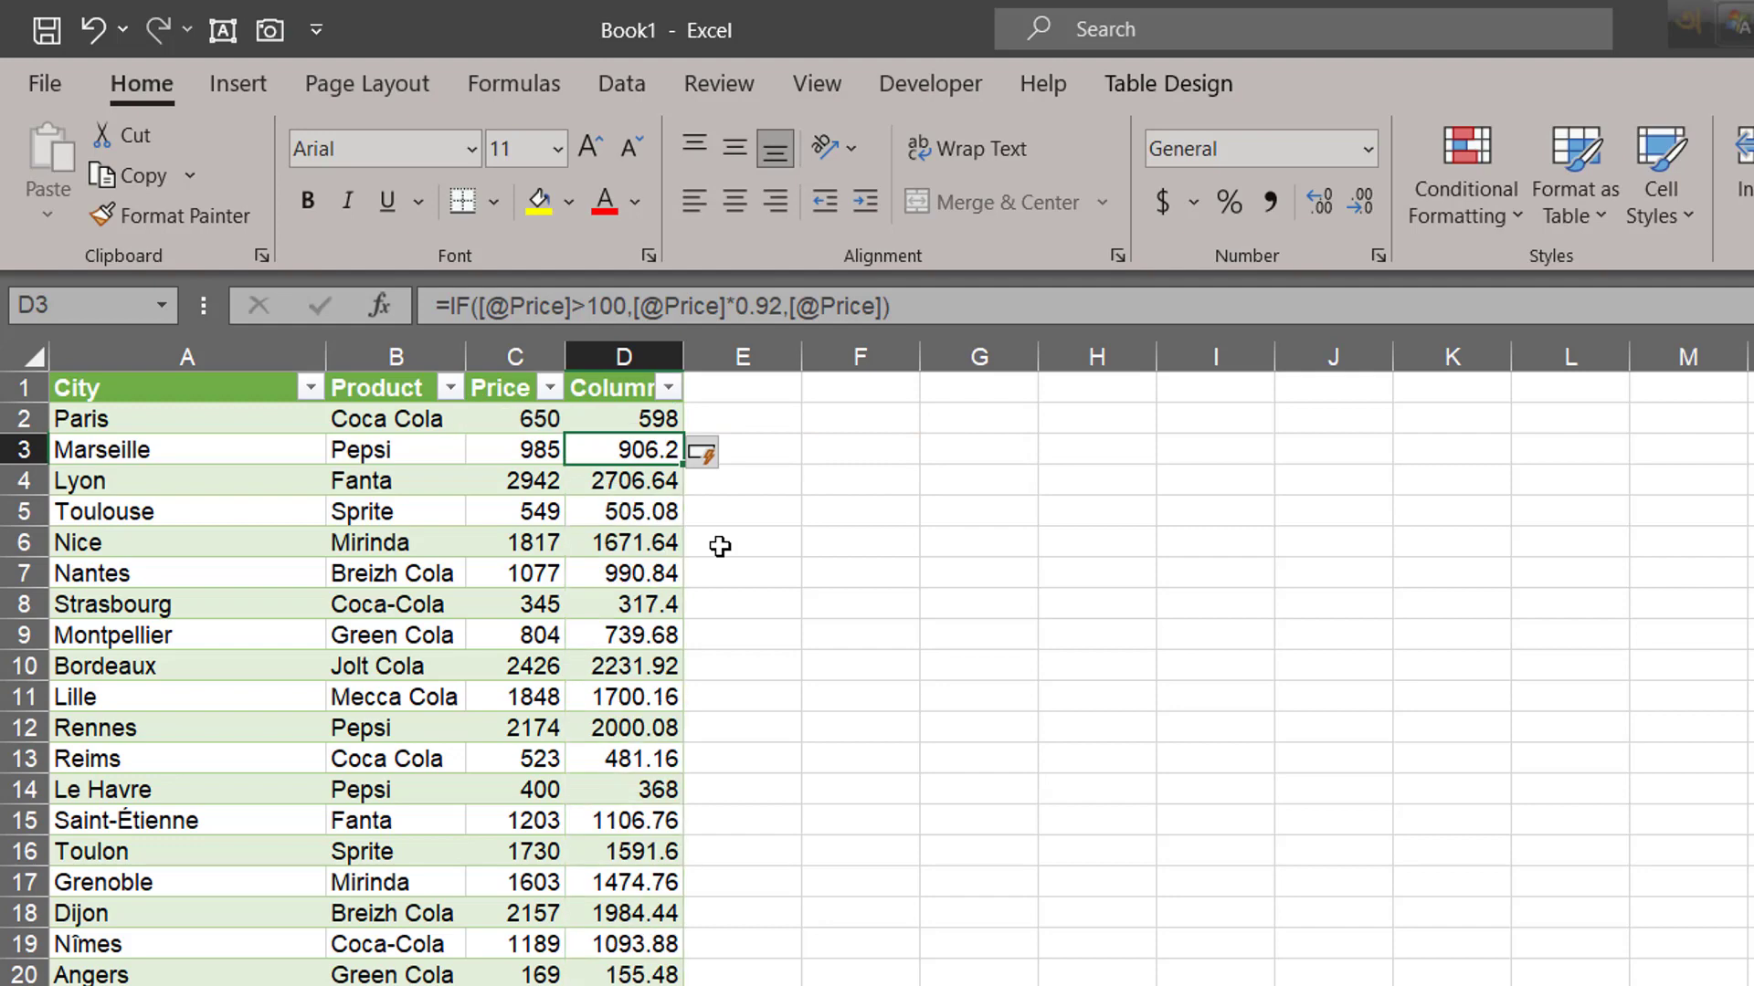